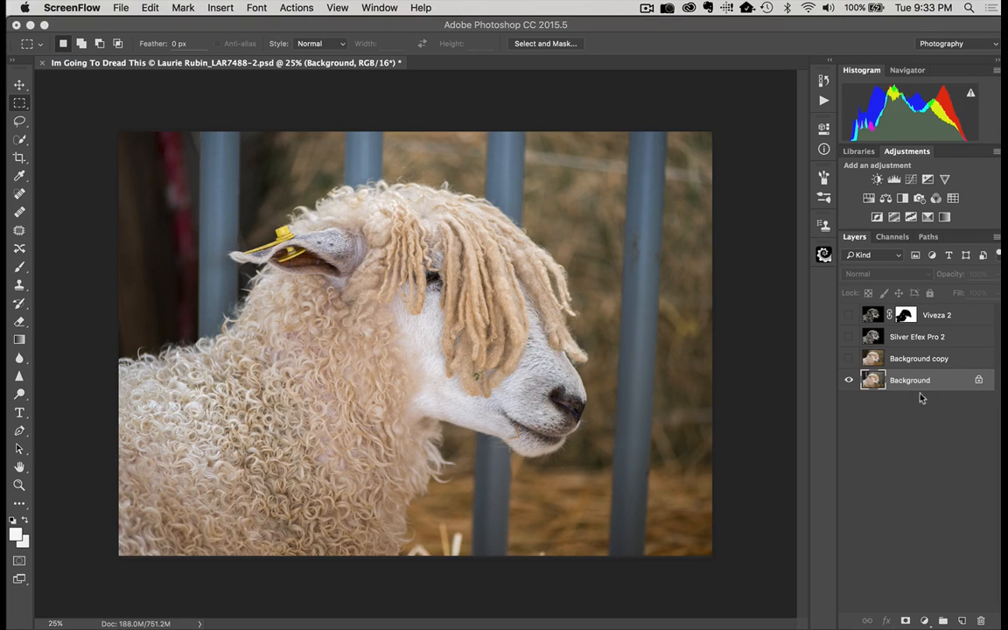
- Compare the editing stages by toggling the visibility of the Background copy, Silver Efex Pro 2 and Viveza 2 layers
left_click(847, 360)
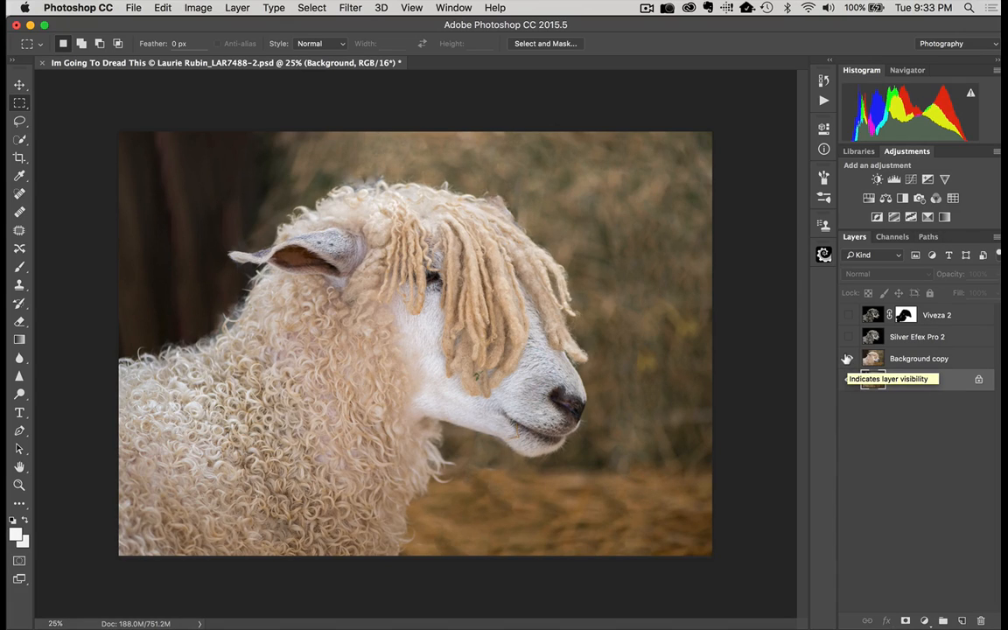
left_click(848, 359)
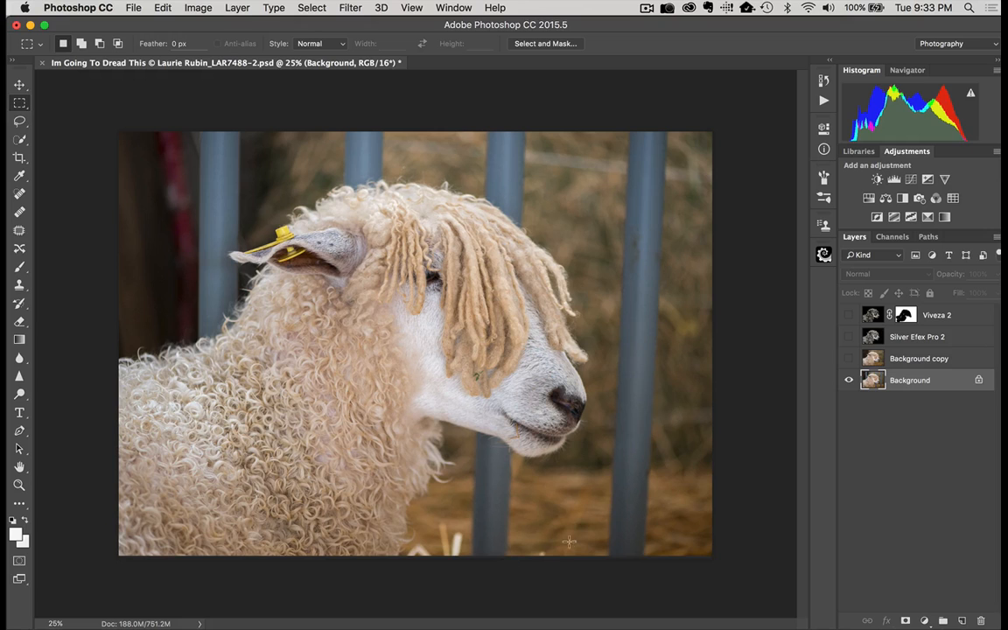
left_click(849, 359)
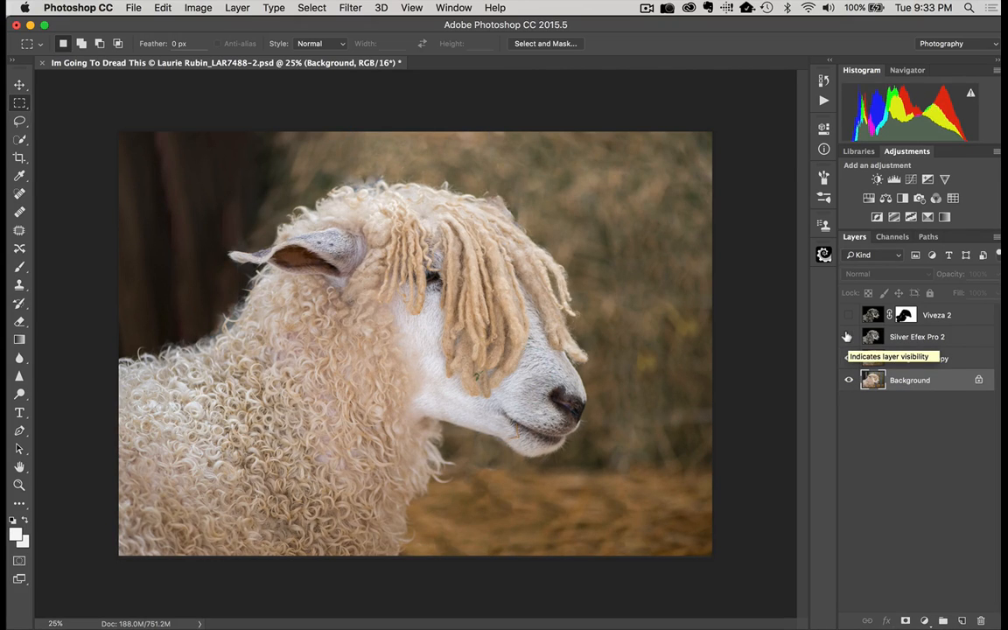
left_click(847, 337)
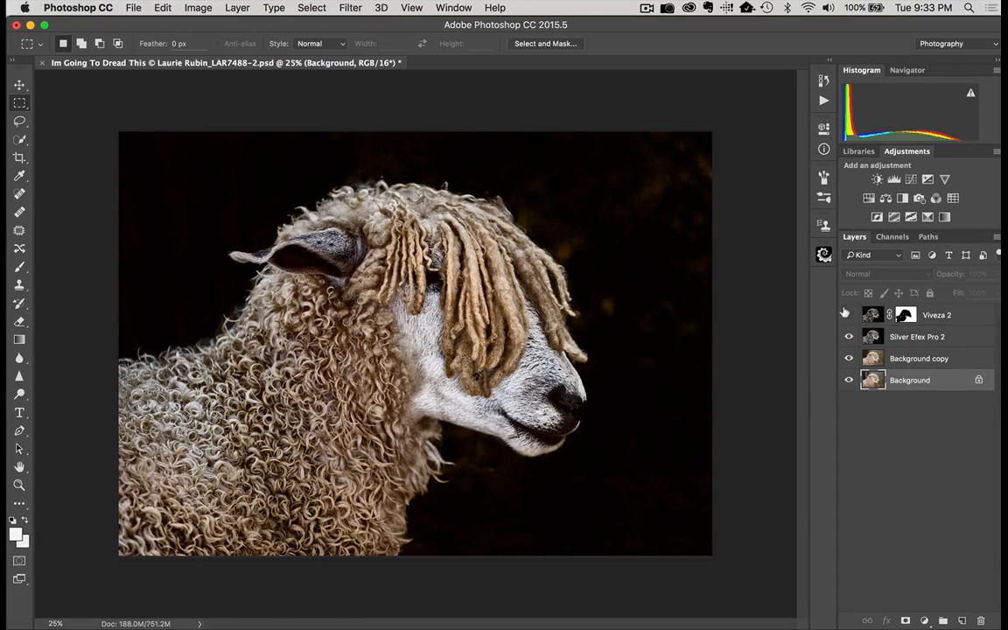
left_click(848, 315)
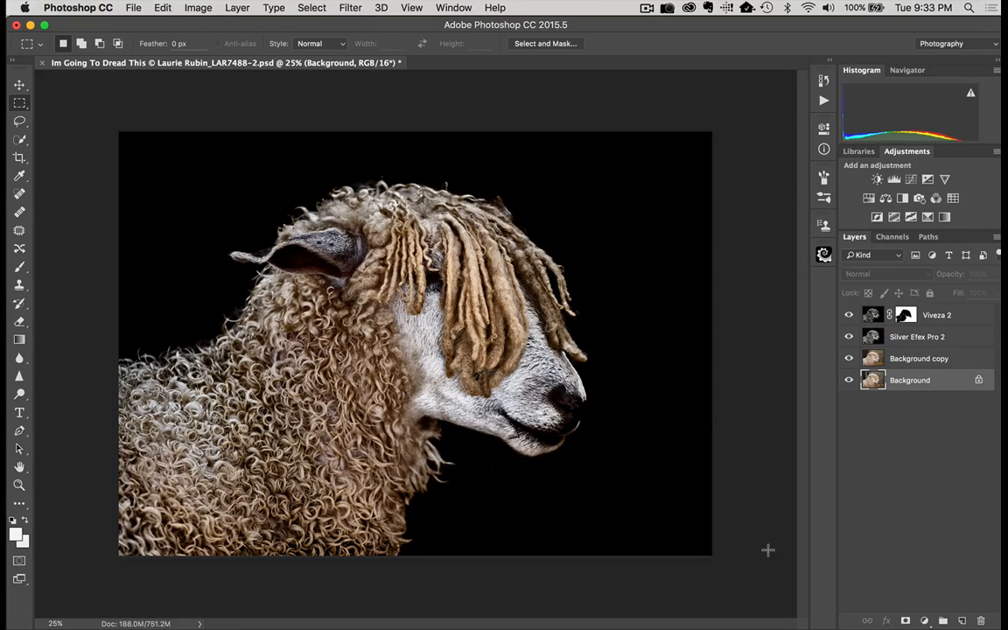
mouse_move(848, 315)
left_mouse_down()
mouse_move(843, 351)
mouse_move(846, 316)
left_mouse_up()
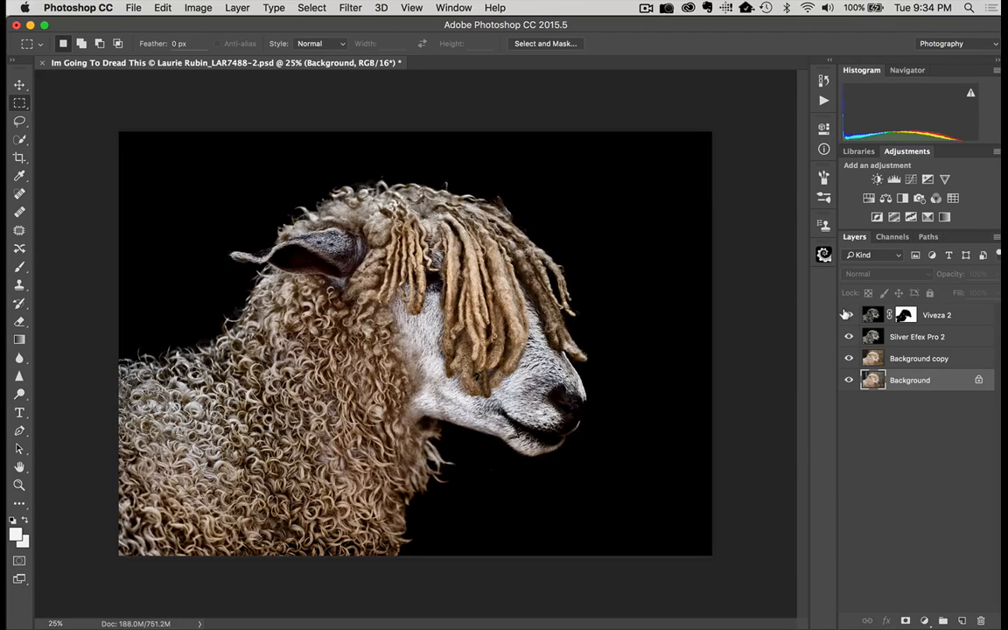
- Delete the Background copy, Silver Efex Pro 2 and Viveza 2 layers, and duplicate the Background layer
left_click(900, 358)
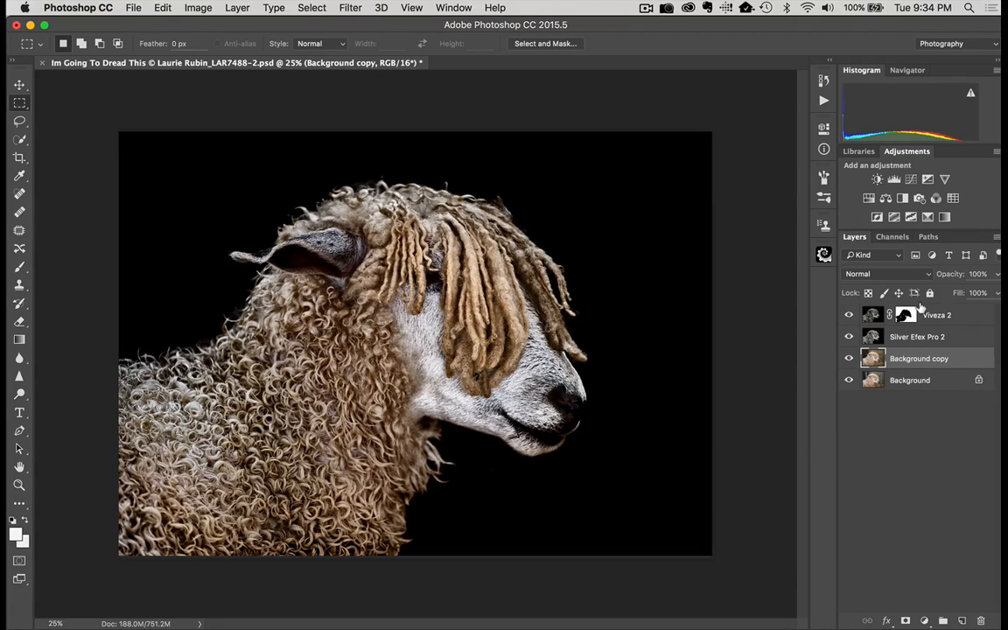
left_click(925, 313, "shift")
key("Delete")
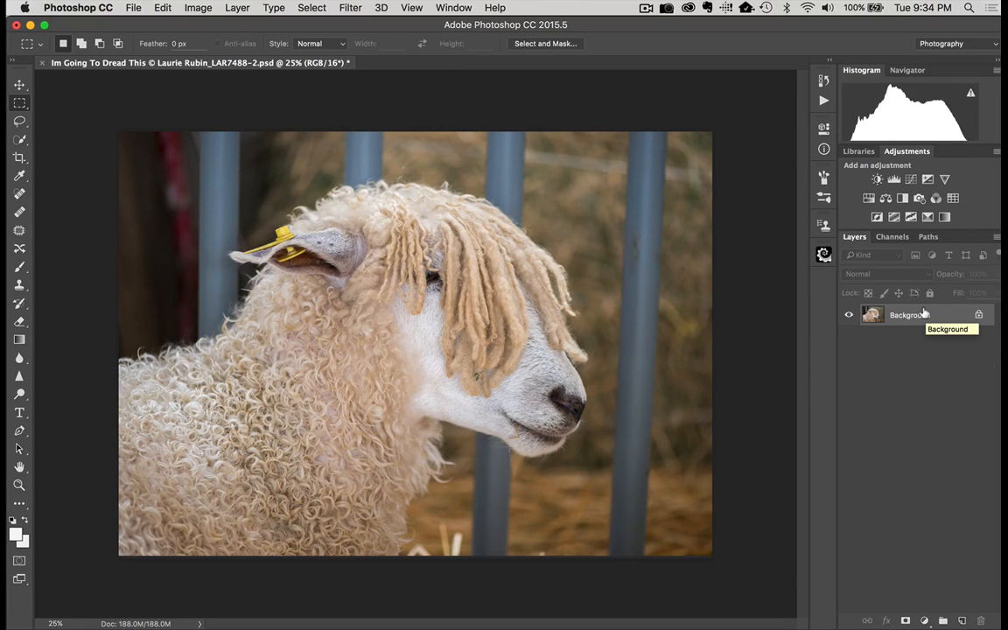
left_click_drag(924, 313, 962, 621)
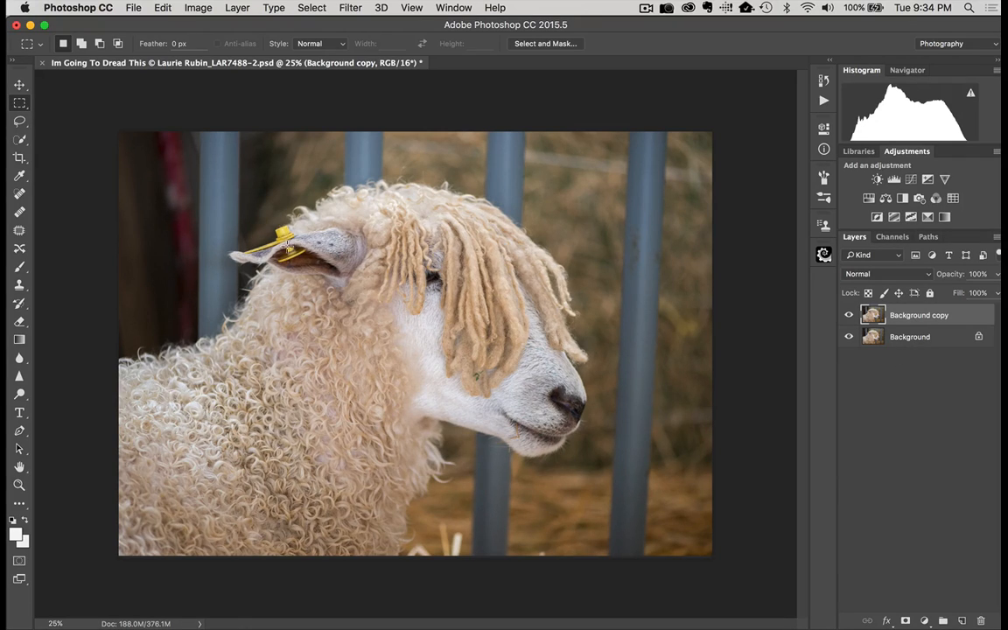
- Lasso the bright straw pieces beside the sheep's chest at the image's lower edge, fill them with Content-Aware, and deselect
left_click(19, 121)
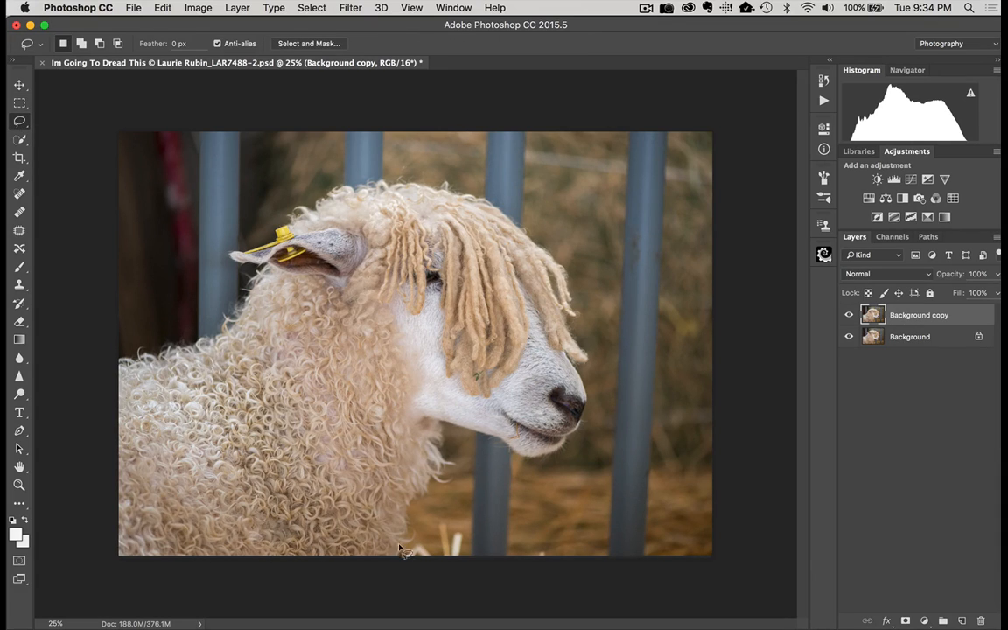
mouse_move(401, 553)
left_mouse_down()
mouse_move(446, 521)
mouse_move(461, 534)
mouse_move(464, 563)
mouse_move(411, 568)
mouse_move(400, 558)
left_mouse_up()
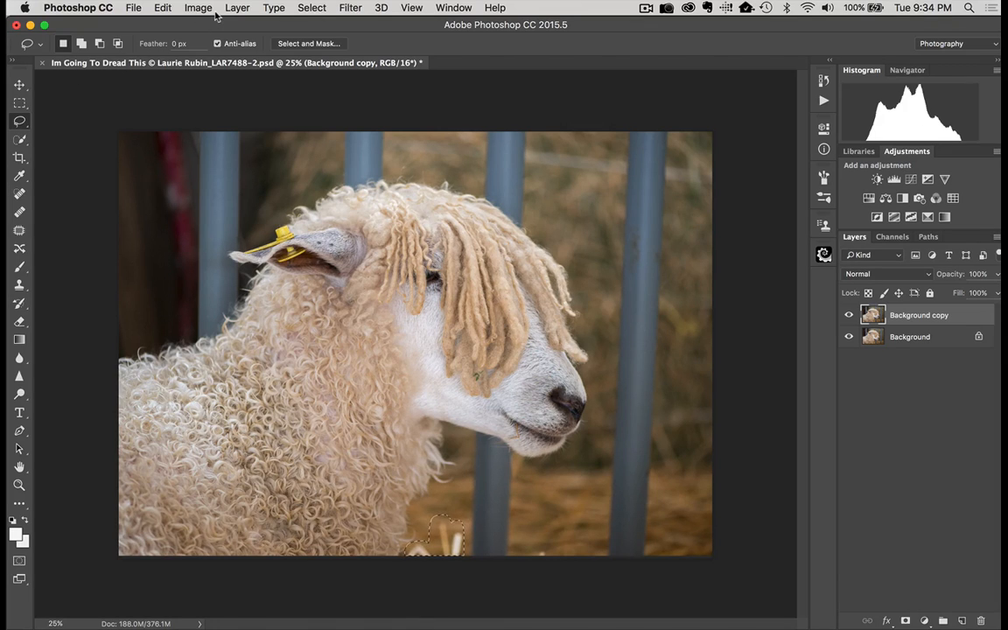
left_click(308, 8)
mouse_move(214, 7)
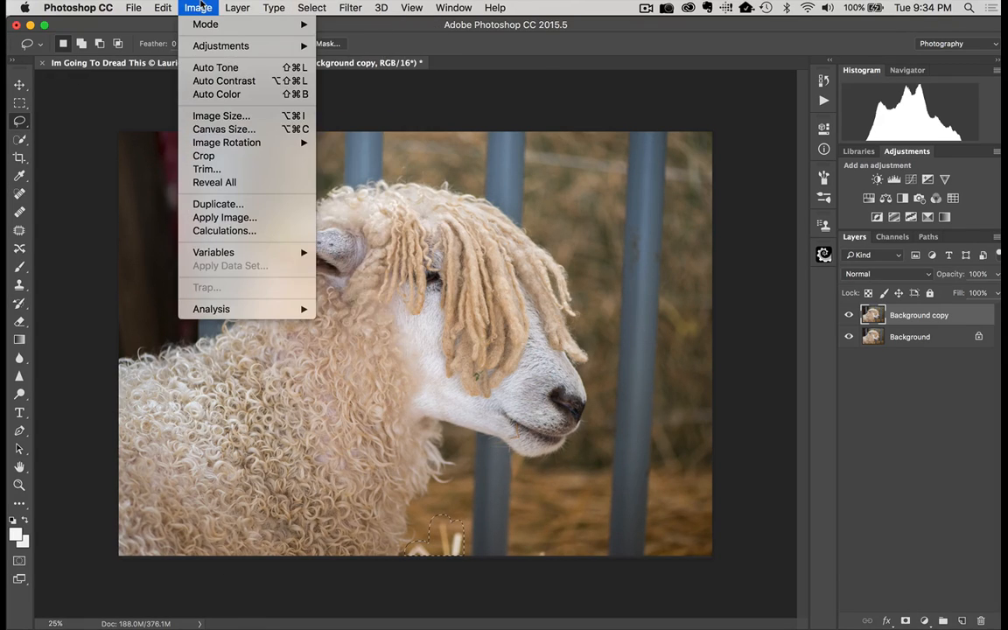
mouse_move(167, 8)
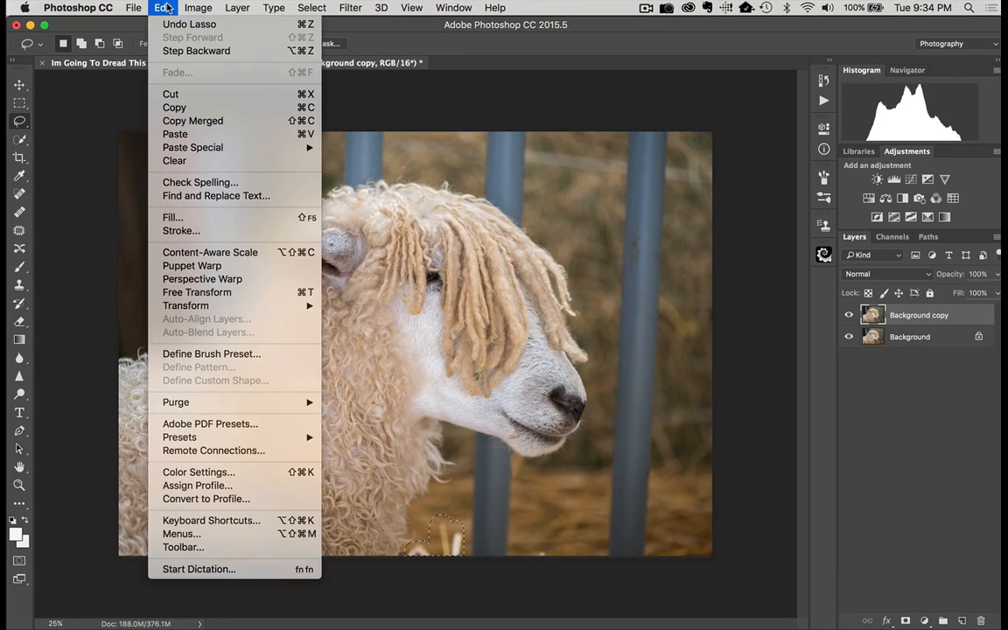
left_click(192, 217)
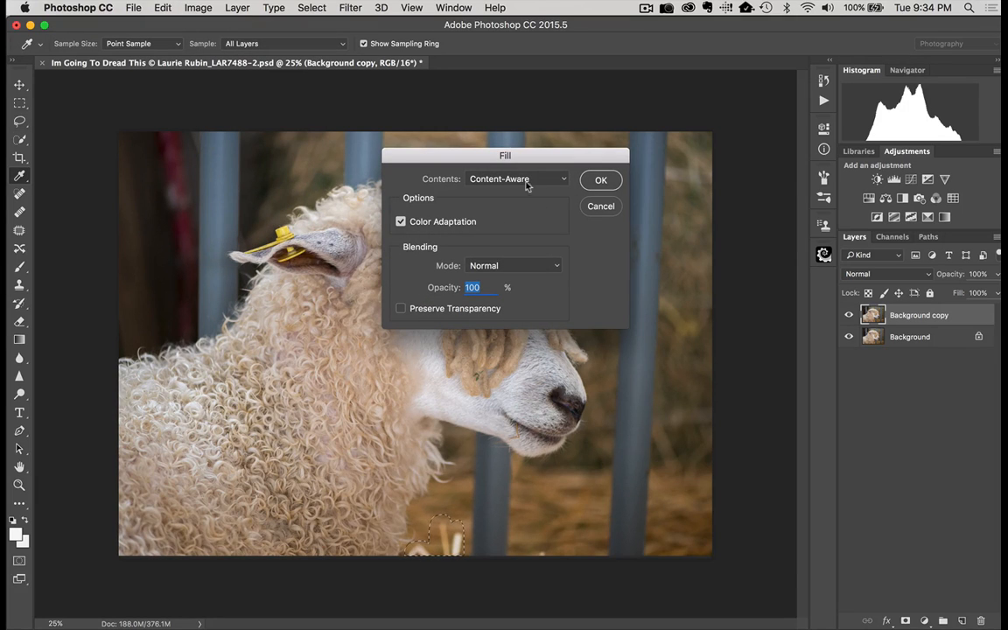
left_click(607, 180)
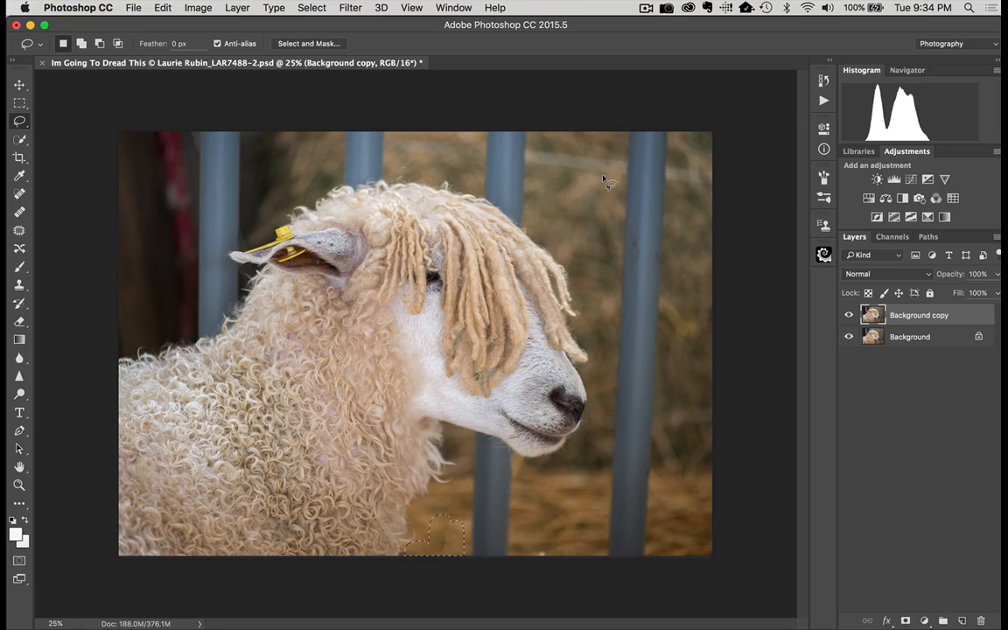
key("super+d")
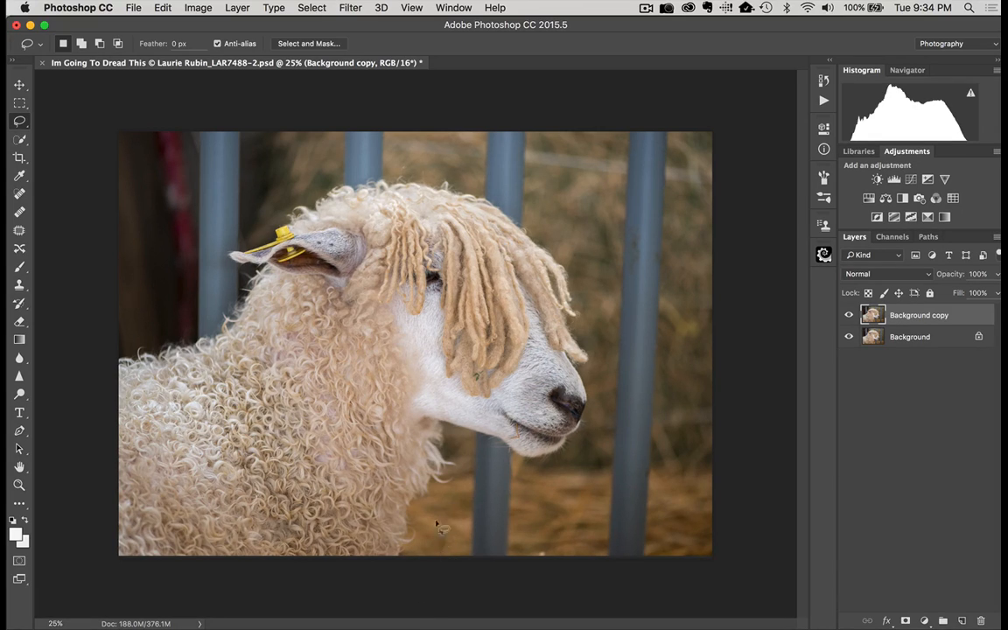
- Clean up the leftover spots in the straw beside the sheep with the Spot Healing Brush, enlarging the brush to 200
left_click(19, 193)
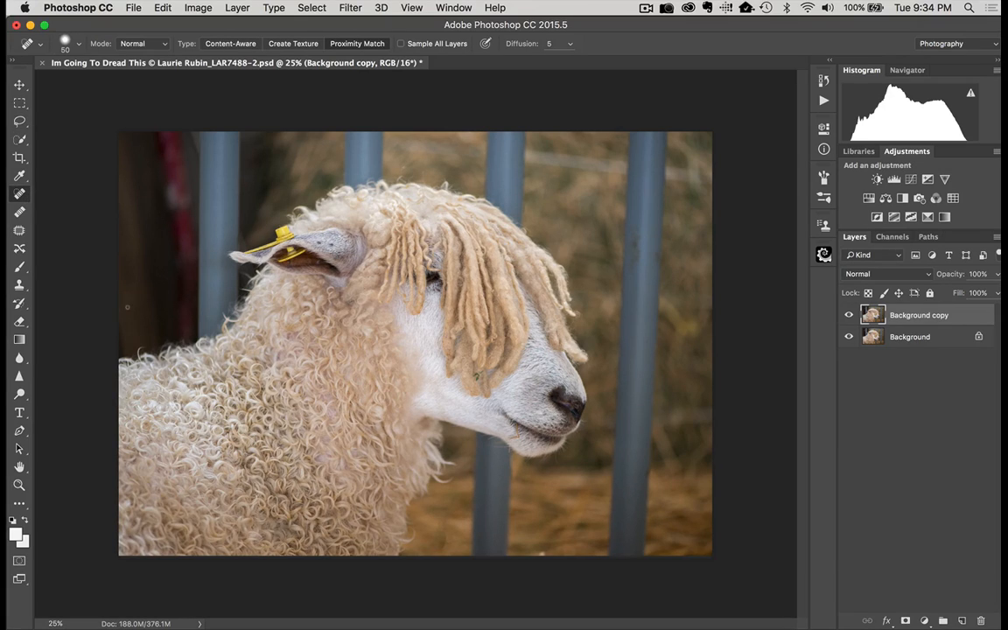
key("bracketright")
key("bracketright")
key("bracketright")
key("bracketright")
key("bracketright")
left_click(442, 541)
left_click(539, 549)
key("bracketright")
key("bracketright")
key("bracketright")
key("bracketright")
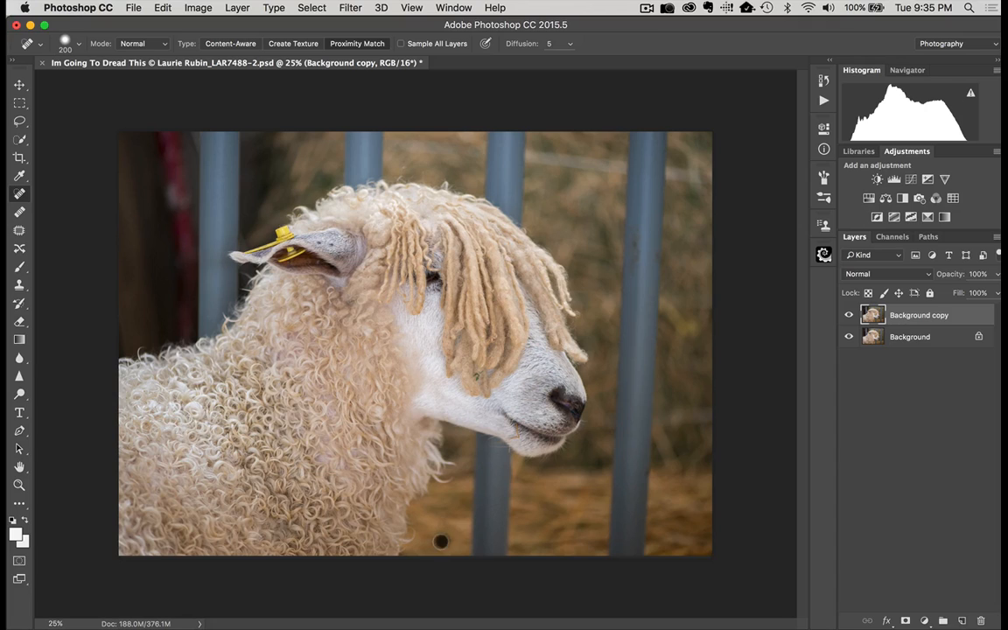
left_click(443, 537)
- Lasso the yellow tag inside the sheep's ear and replace it with a Content-Aware fill
left_click(20, 121)
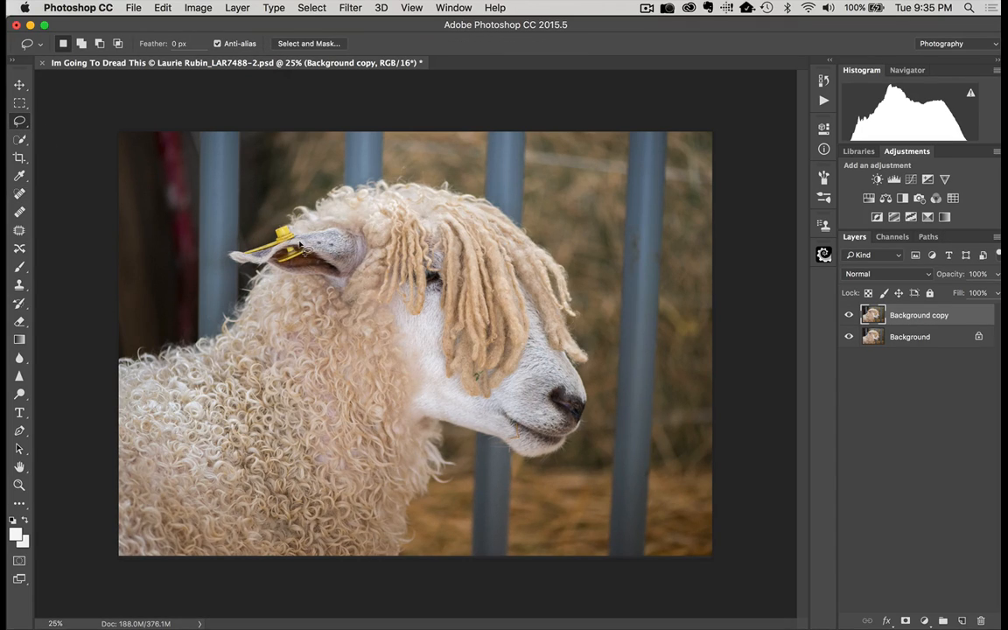
left_click_drag(273, 263, 310, 260)
left_click(163, 8)
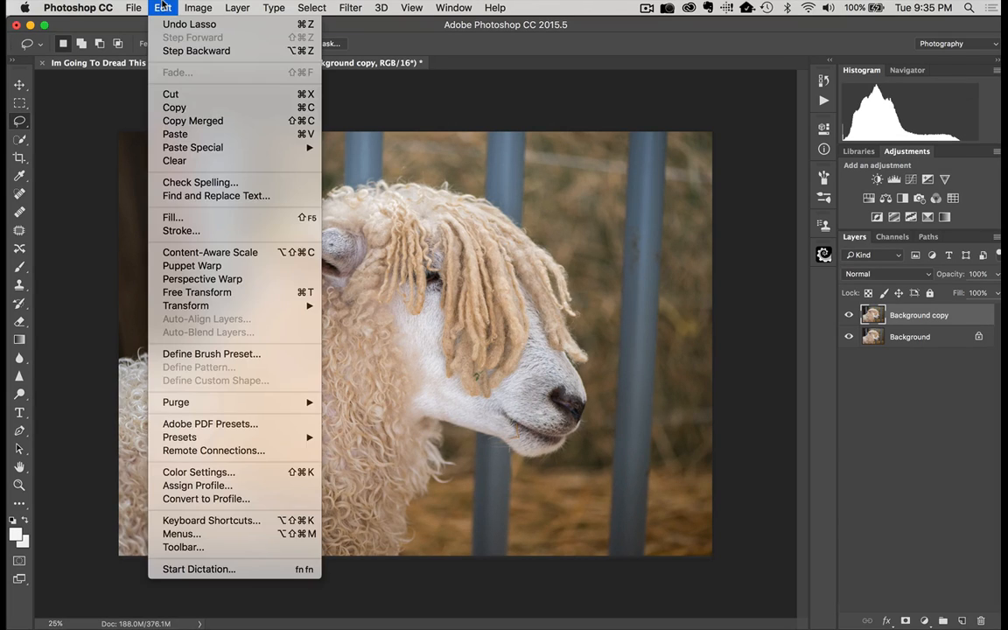
left_click(169, 217)
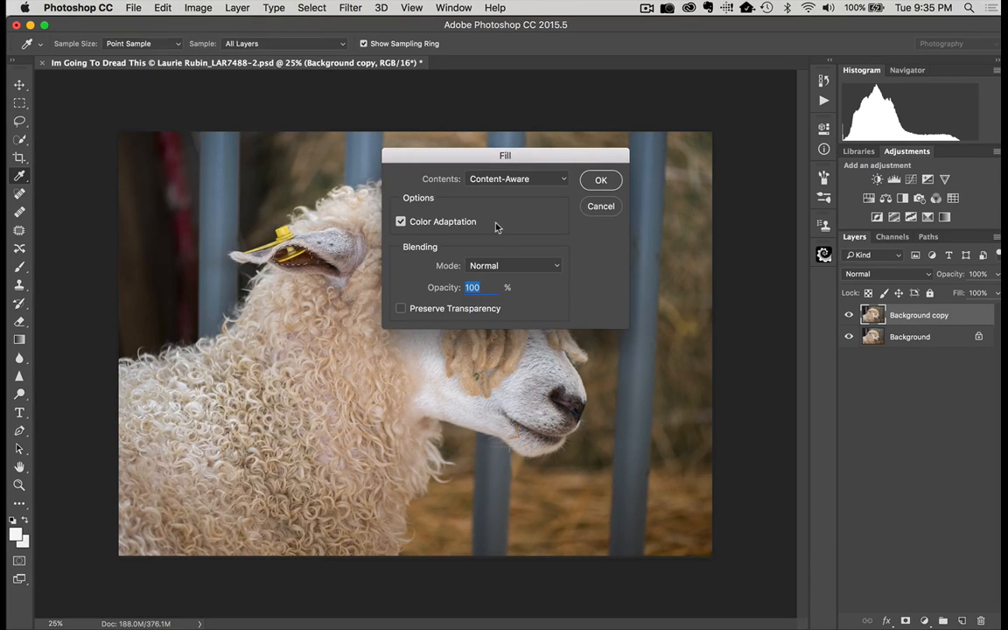
left_click(596, 178)
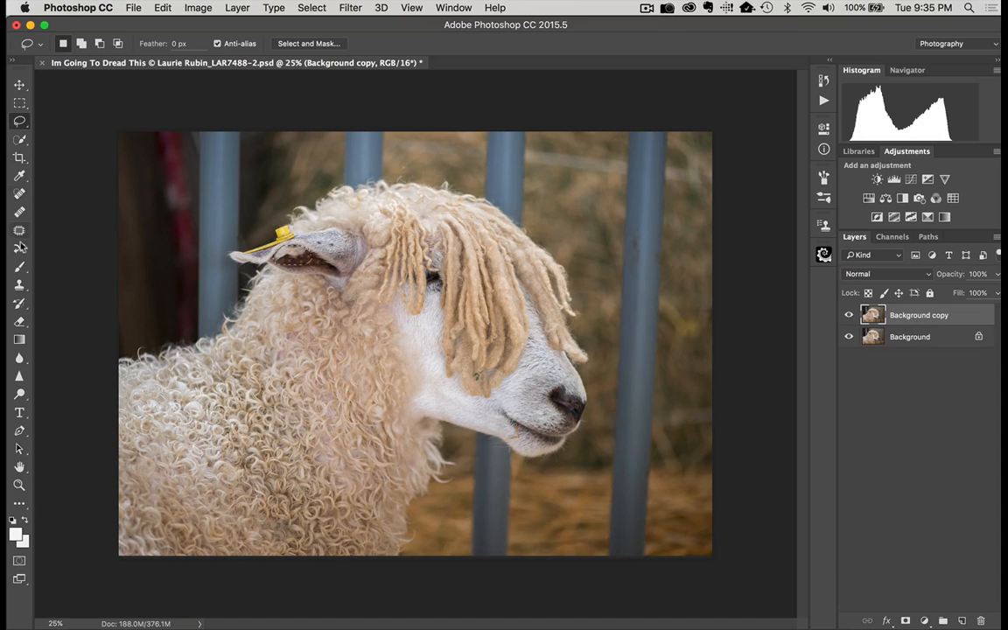
- Clone away the residue inside the ear with the Clone Stamp at size 60, and clear the selection
left_click(19, 284)
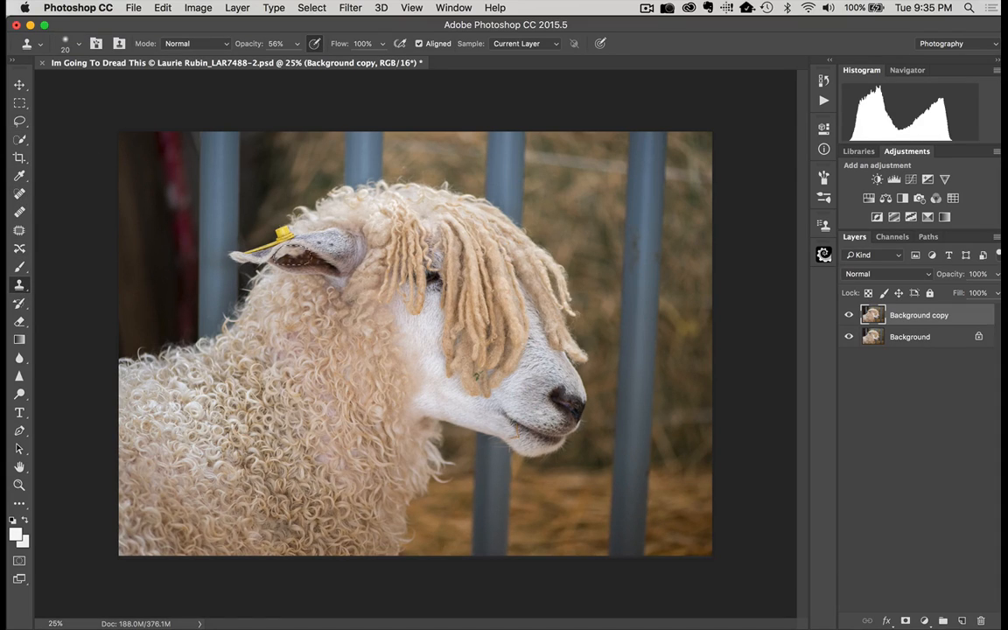
key("bracketright")
key("bracketright")
key("bracketright")
key("super+d")
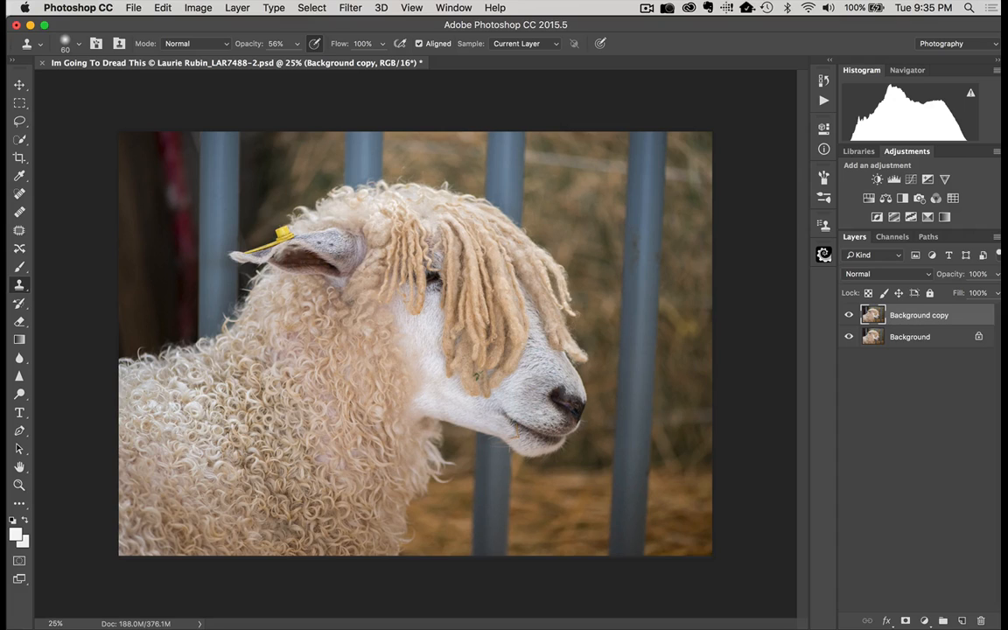
- Lasso the yellow tag on the ear's upper edge and remove it with a Content-Aware fill
left_click(20, 117)
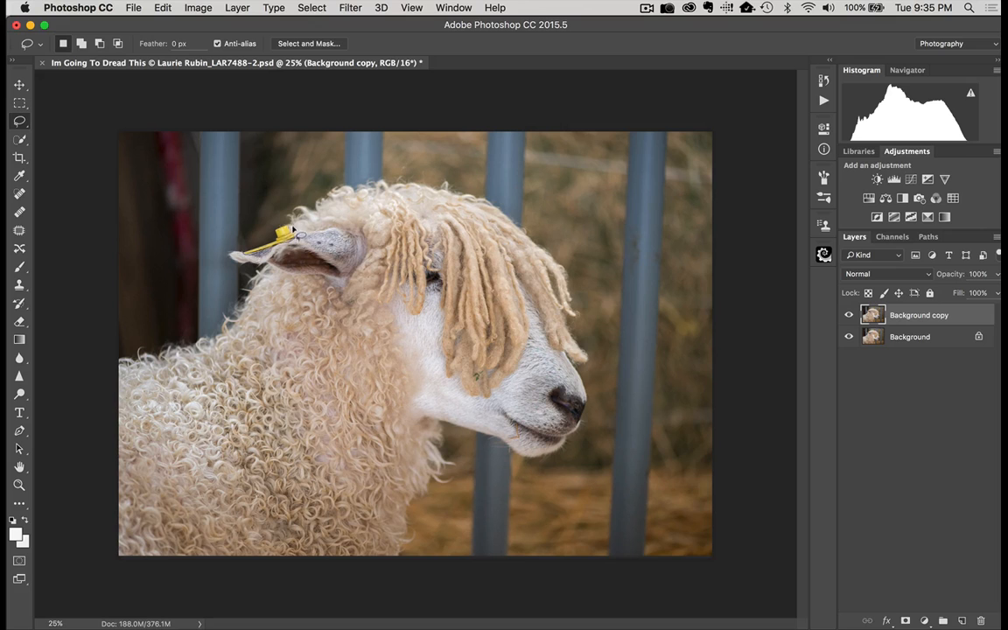
mouse_move(292, 229)
left_mouse_down()
mouse_move(281, 223)
mouse_move(235, 252)
left_mouse_up()
left_click(159, 8)
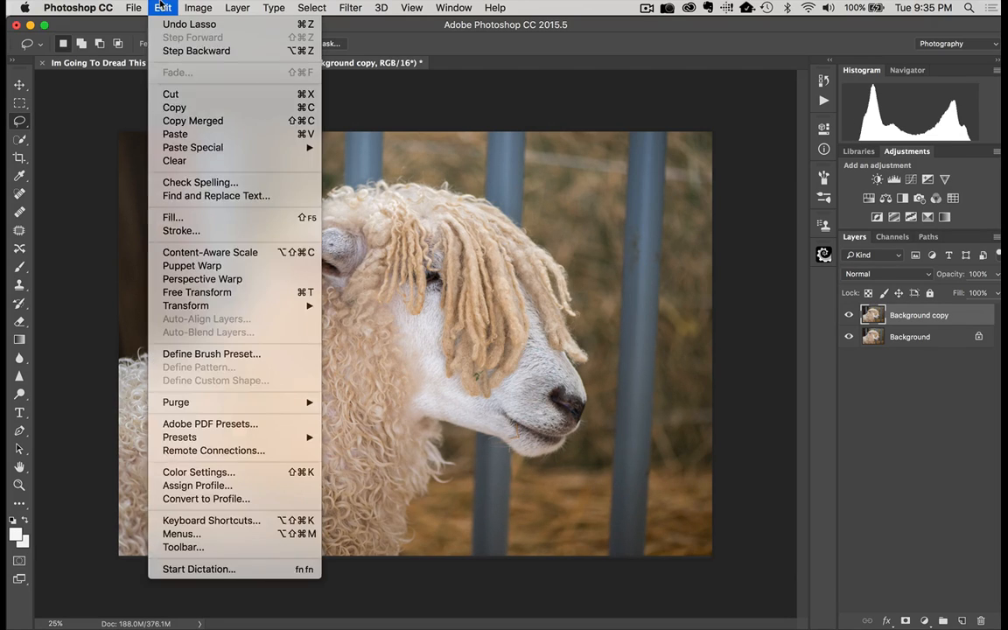
left_click(188, 217)
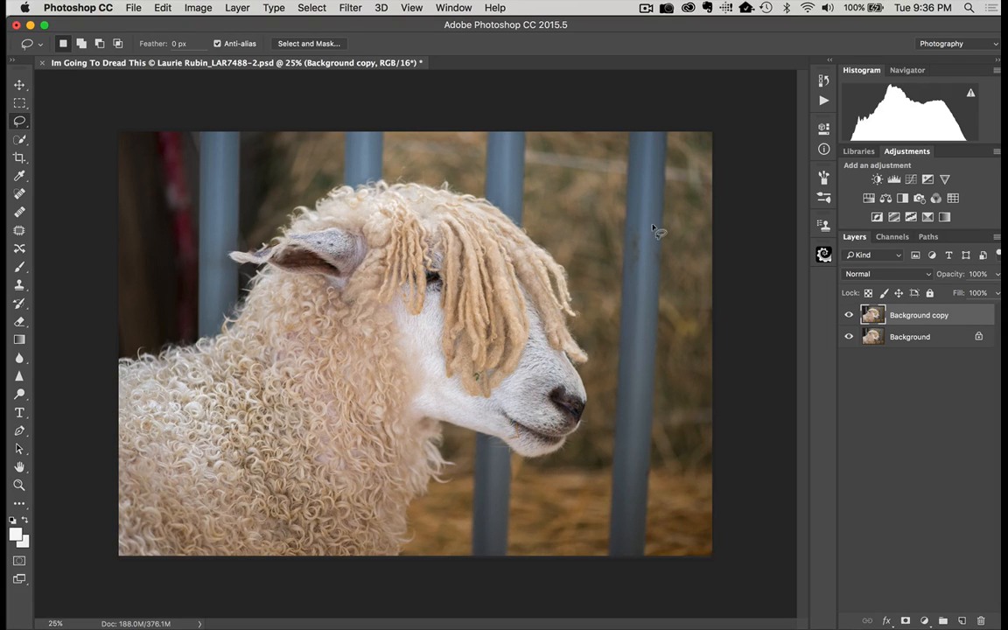
- Open the Background copy layer in the Nik Collection's Silver Efex Pro 2 filter
left_click(350, 8)
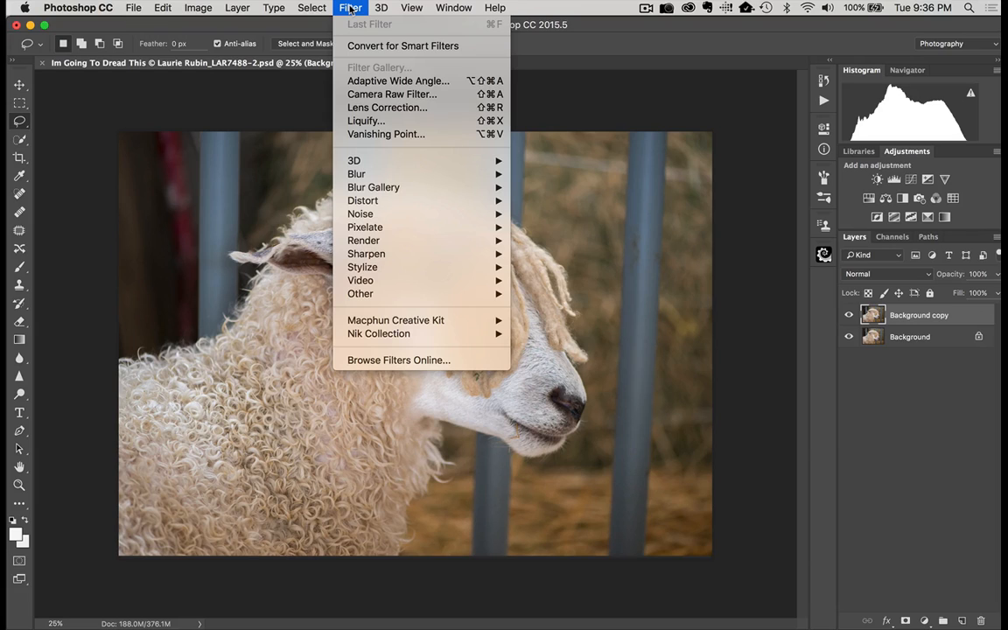
mouse_move(376, 335)
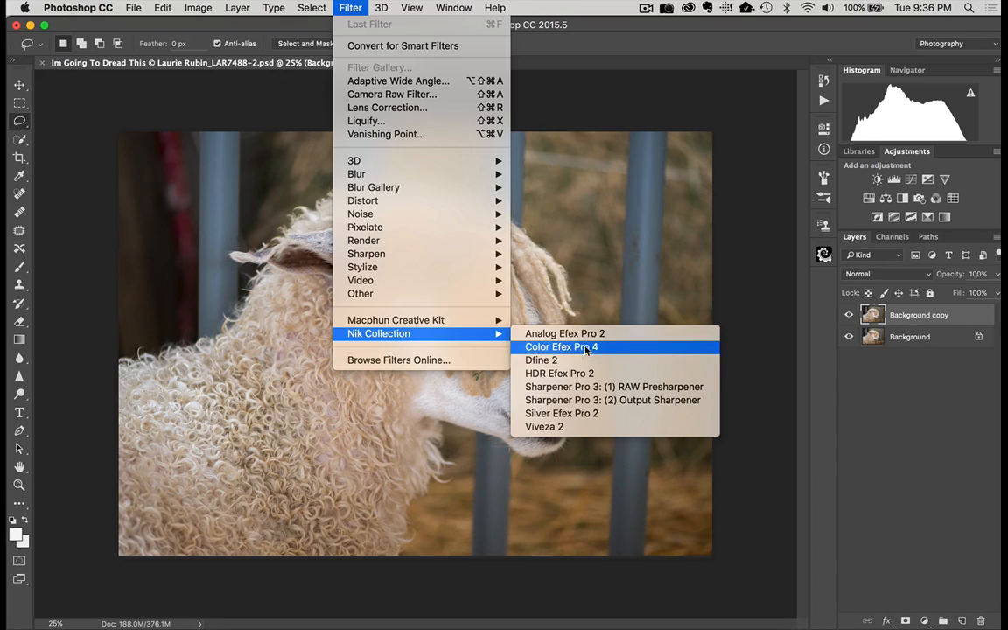
left_click(595, 419)
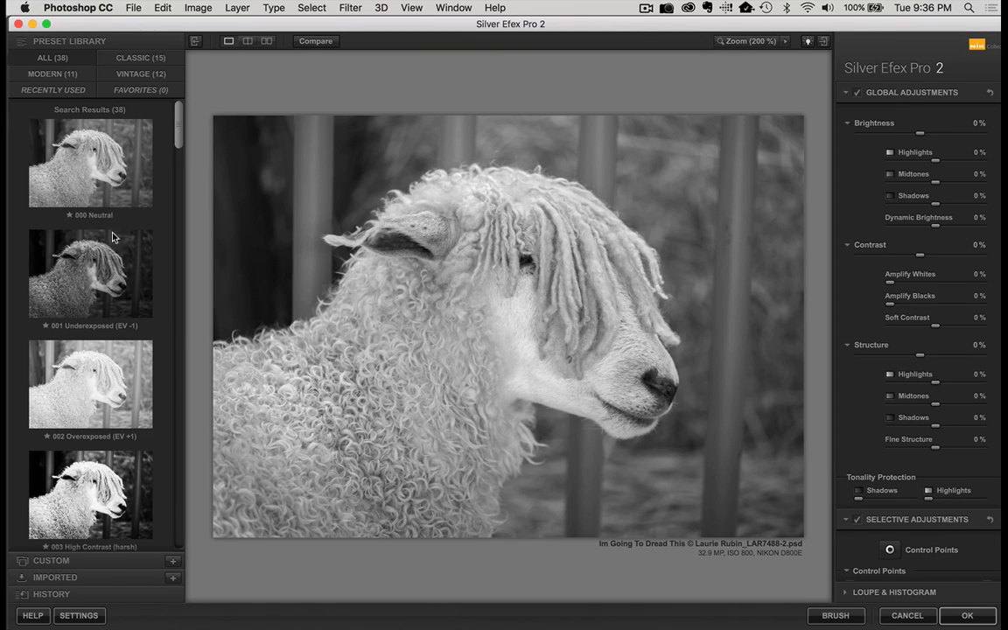
- Browse the Silver Efex preset library and apply the 010 Low Key 2 preset
left_click_drag(179, 128, 179, 229)
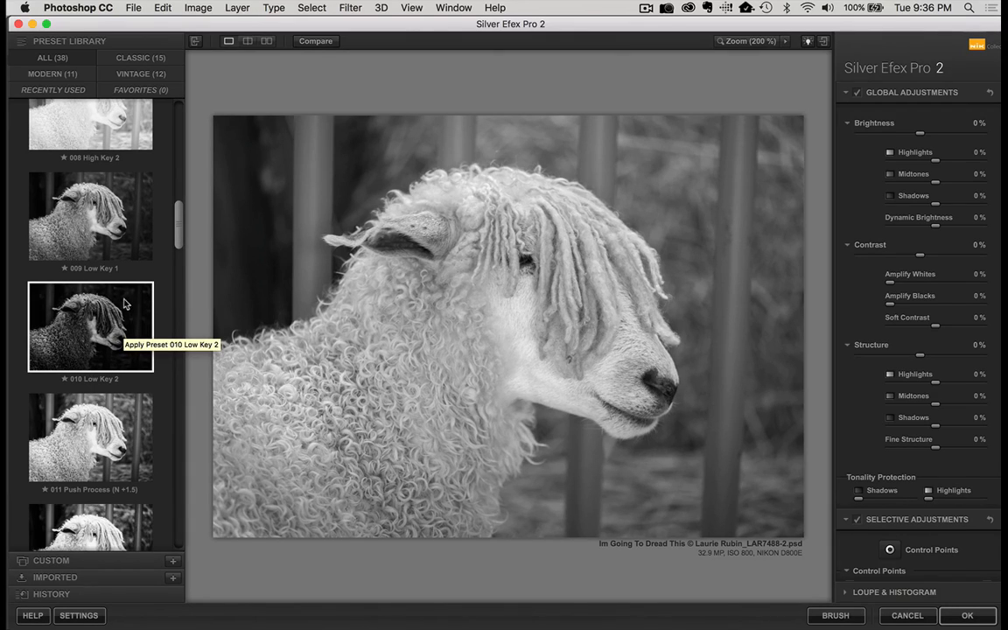
left_click_drag(179, 224, 185, 456)
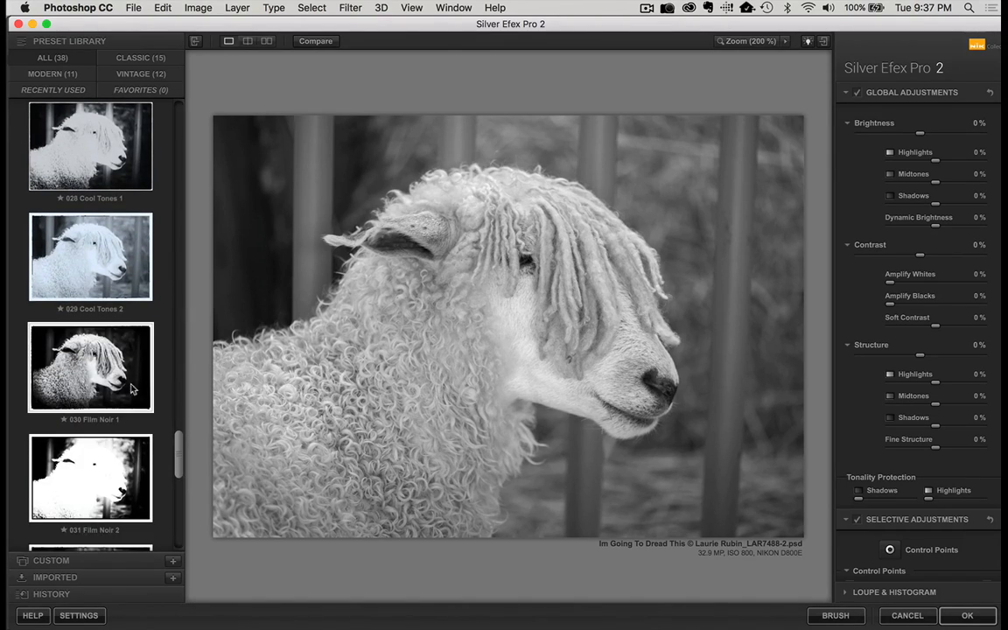
left_click_drag(179, 452, 161, 193)
left_click(97, 283)
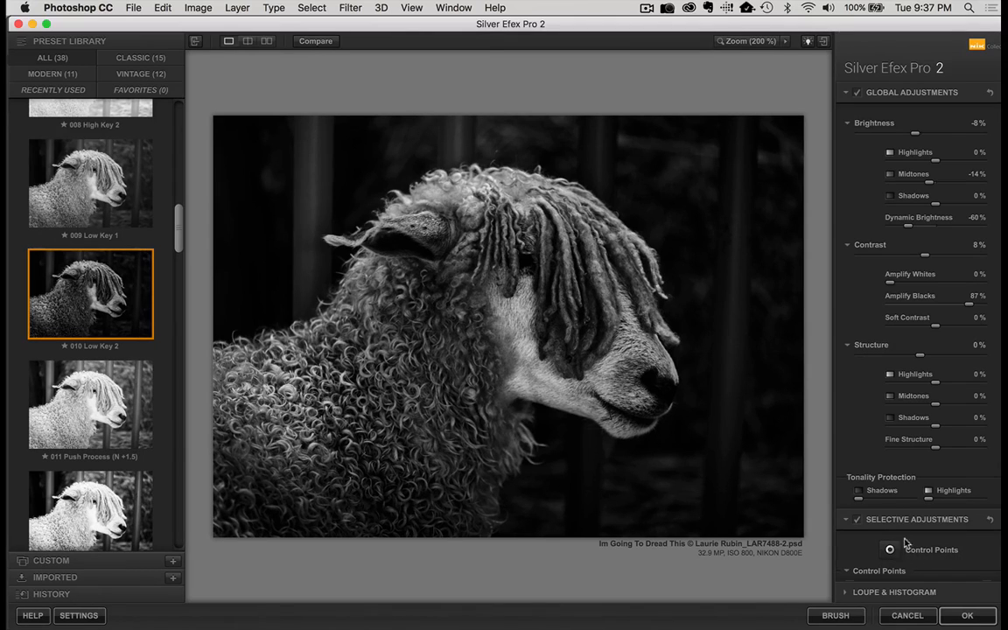
- Place a control point on the sheep's bright cheek, expand its full set of adjustments and raise its brightness slightly
left_click(847, 93)
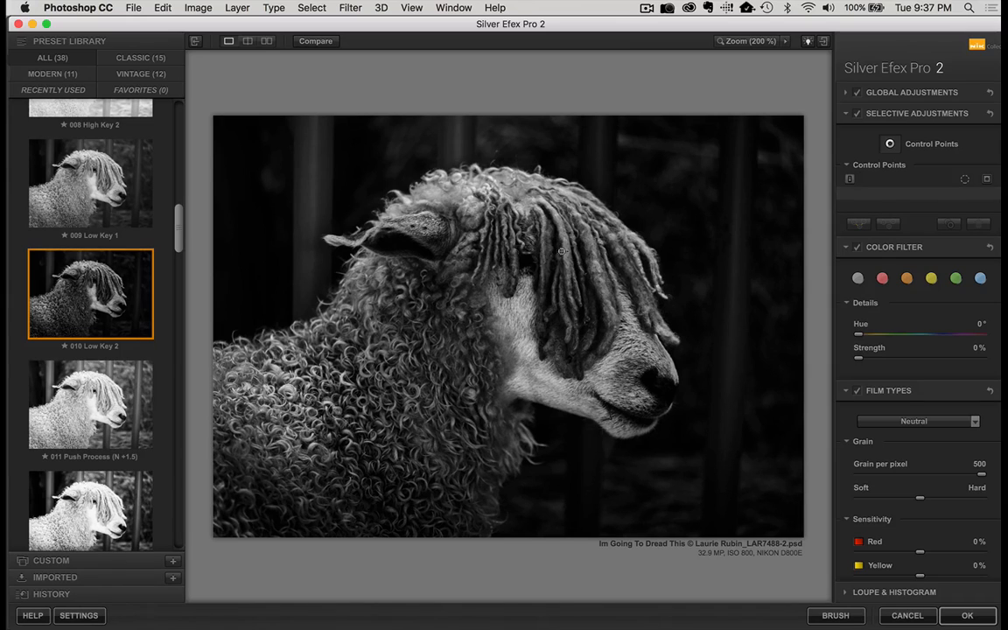
left_click(543, 285)
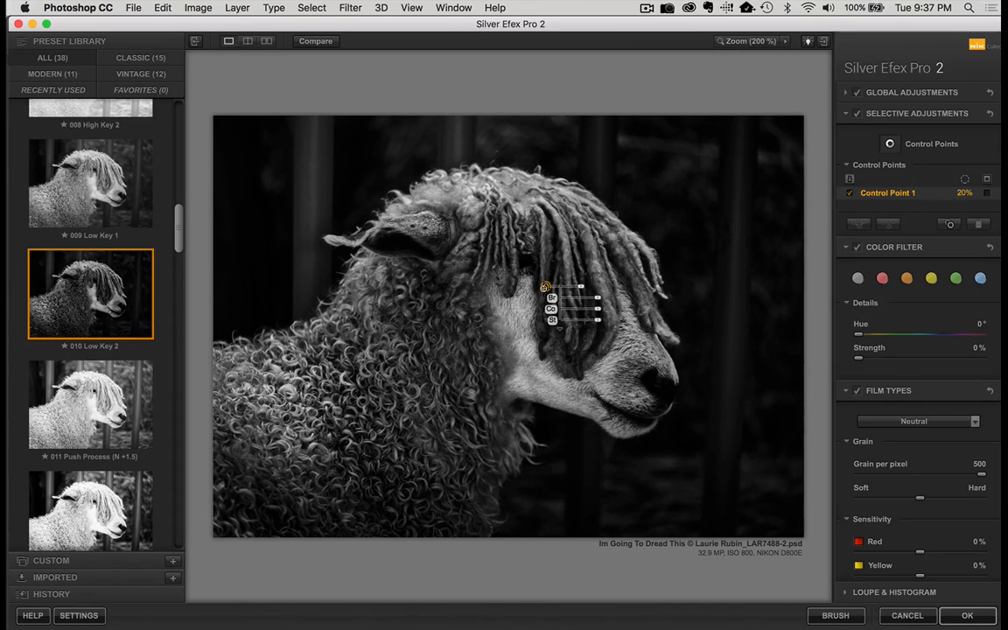
left_click_drag(545, 287, 515, 306)
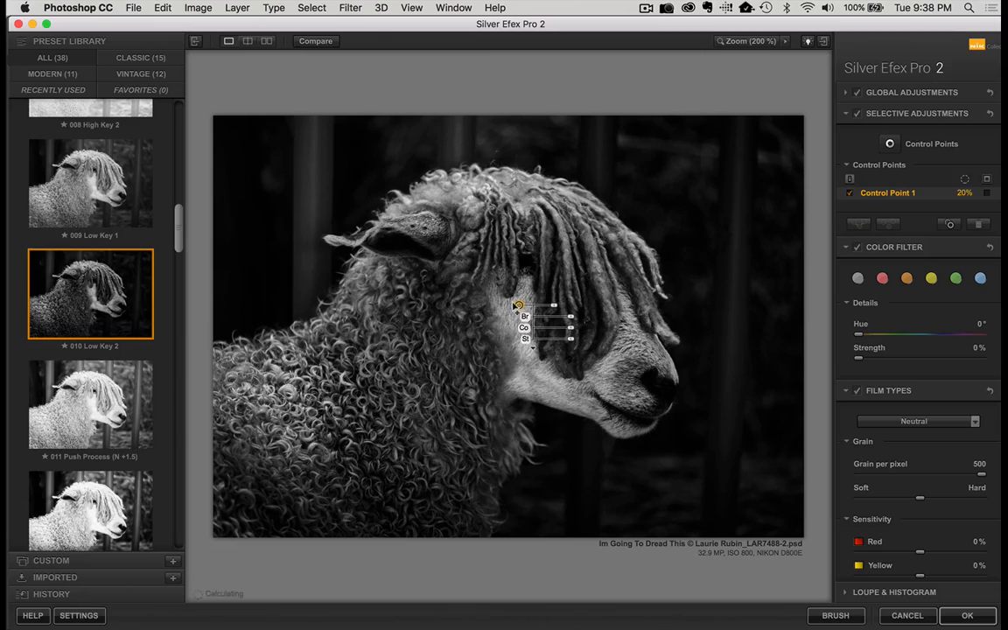
left_click(535, 350)
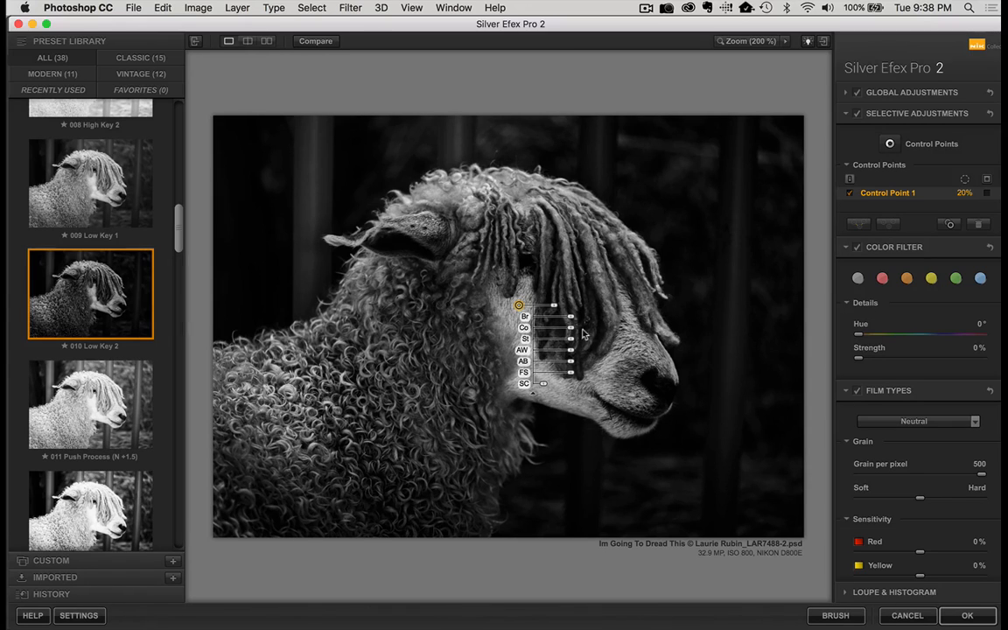
left_click_drag(571, 317, 580, 321)
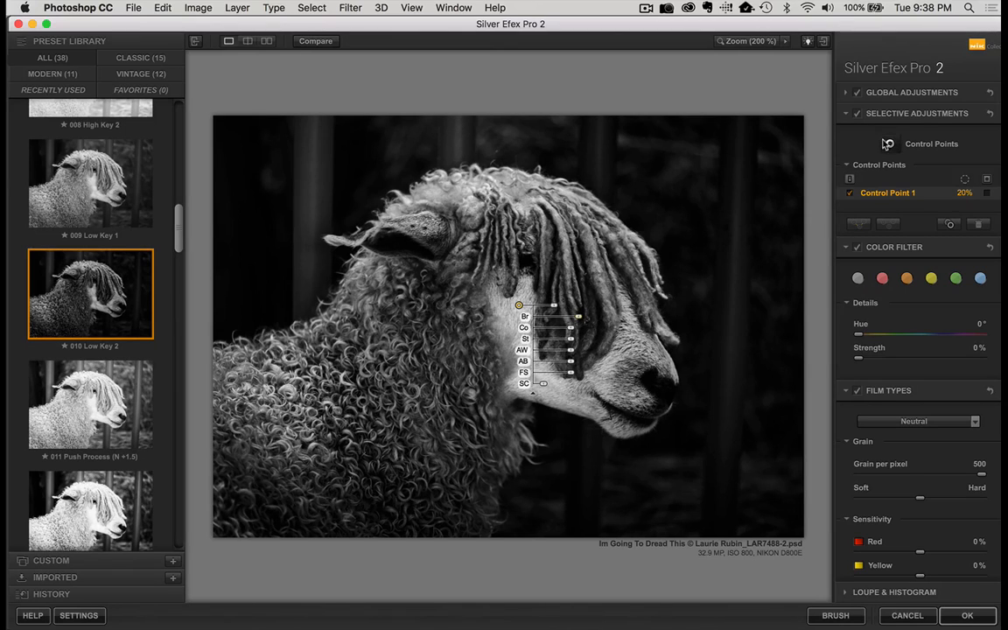
- Add a second control point on the dreadlocks and raise its brightness, contrast and structure
left_click(891, 144)
left_click(569, 272)
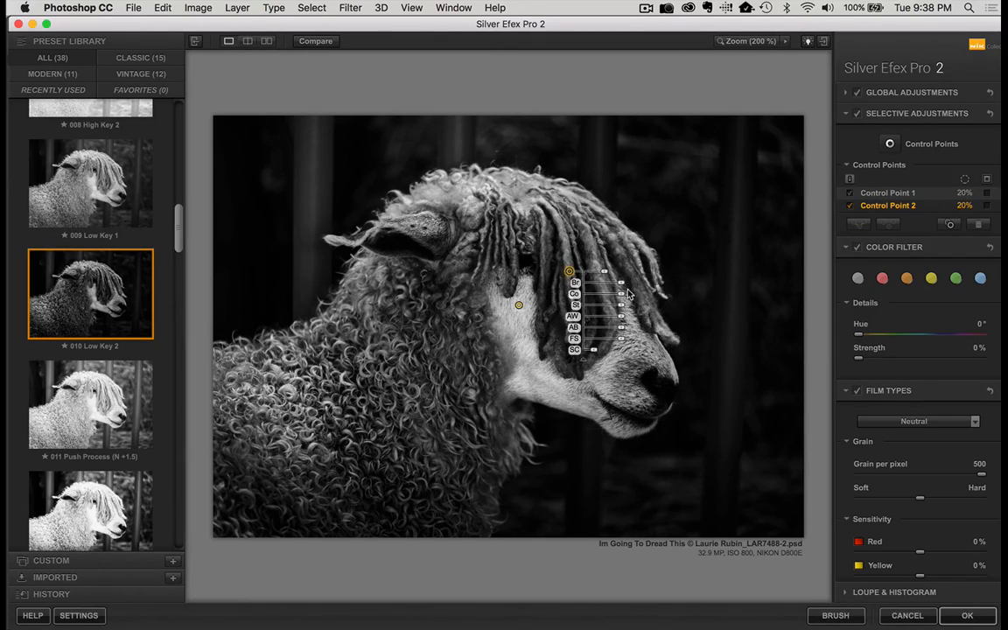
left_click_drag(622, 285, 649, 306)
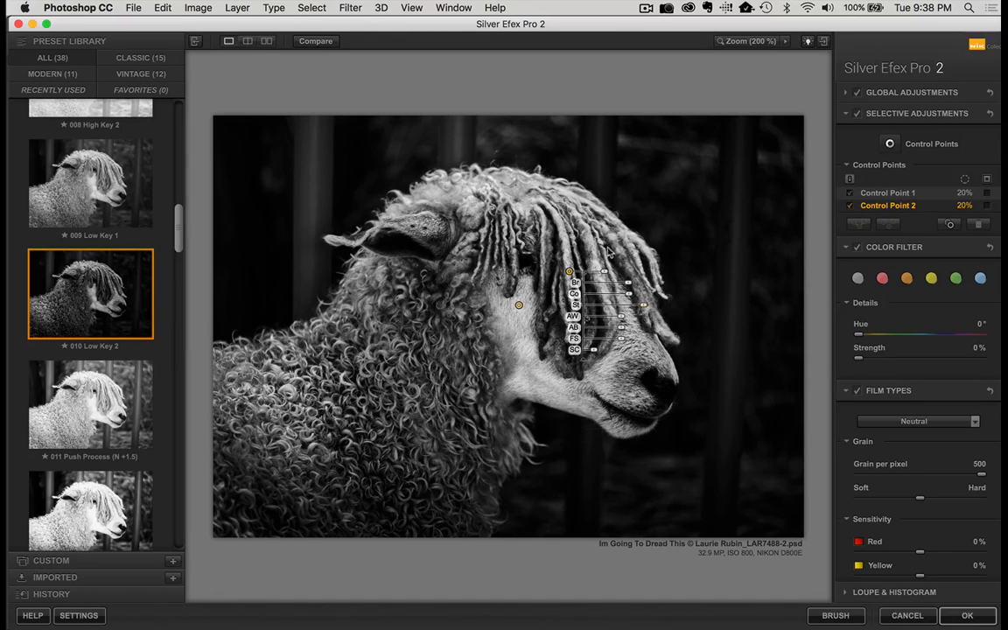
- Add a 32% control point on the neck wool, raise its brightness and contrast, and duplicate it onto the lower body wool
left_click(889, 146)
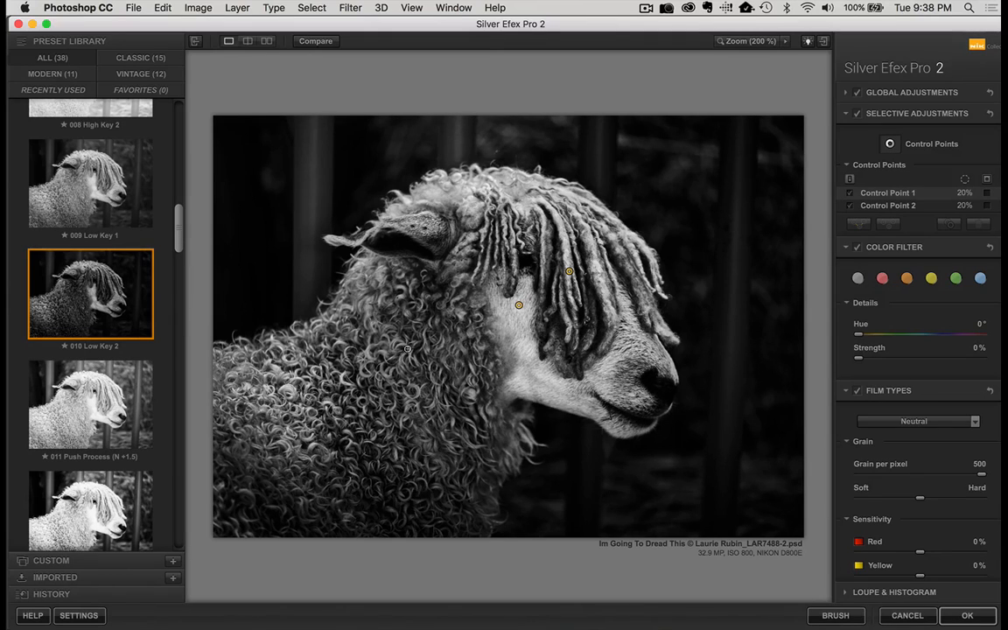
left_click(397, 382)
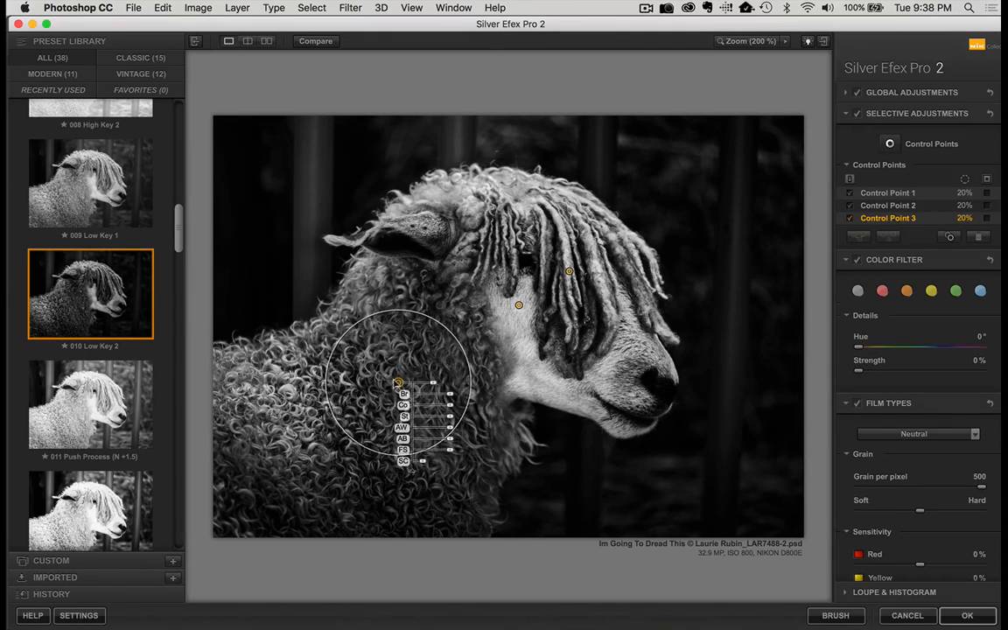
left_click_drag(432, 386, 443, 386)
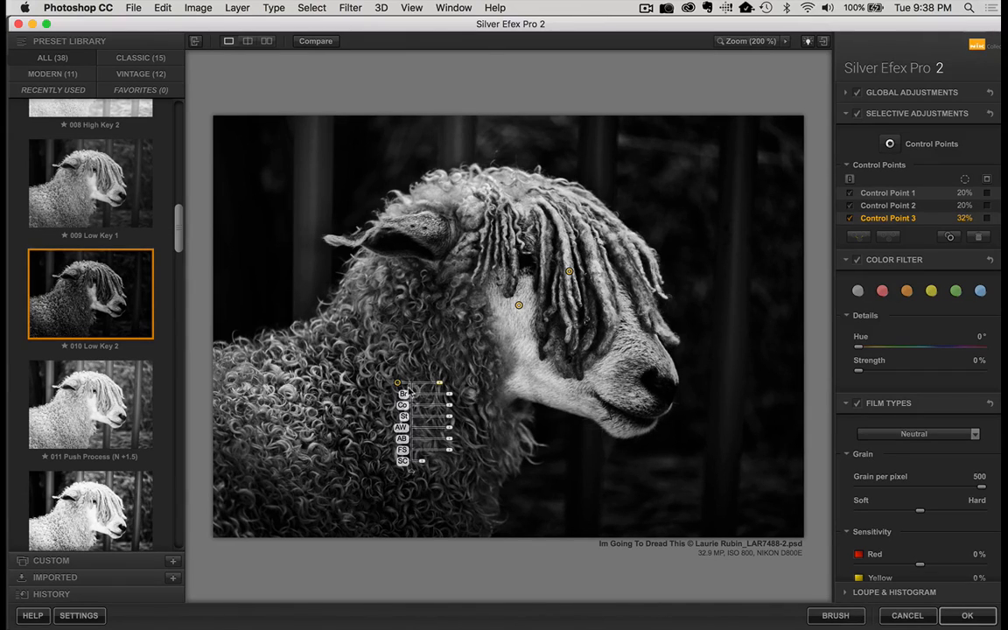
left_click_drag(452, 395, 461, 401)
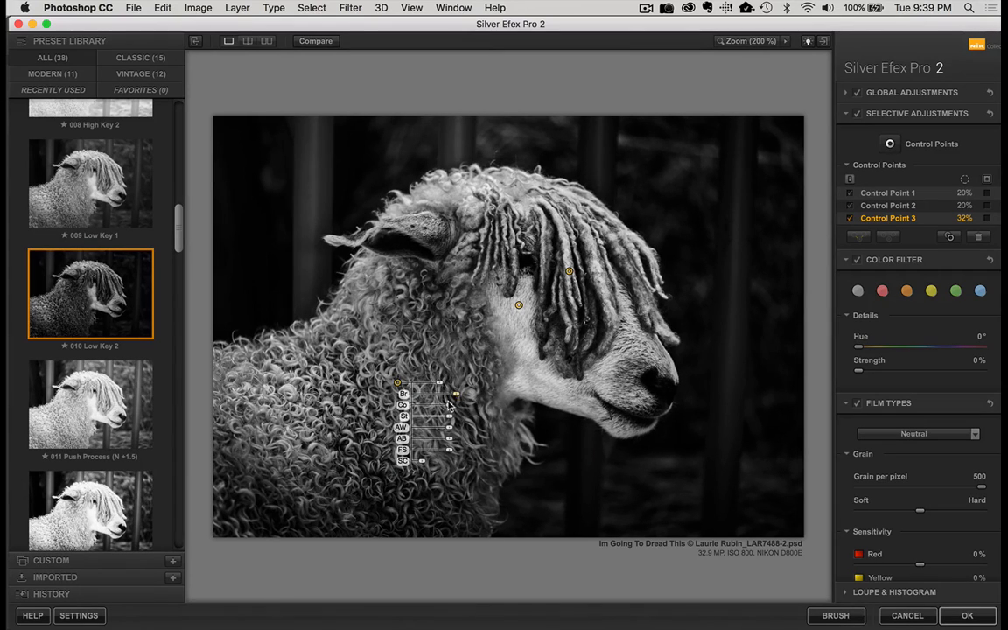
left_click_drag(458, 405, 461, 408)
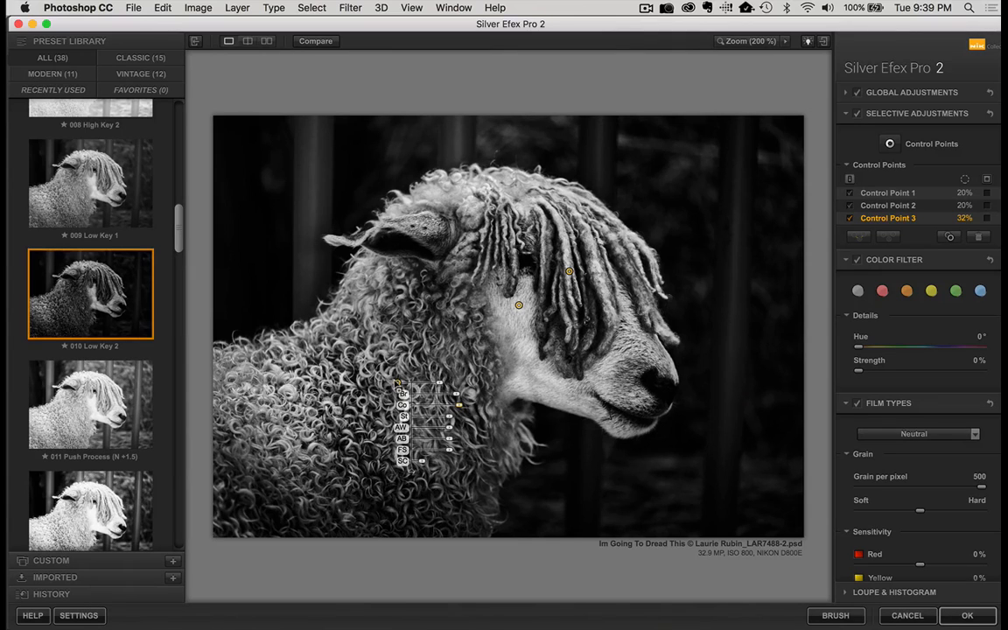
left_click_drag(399, 382, 390, 477)
left_click(533, 347)
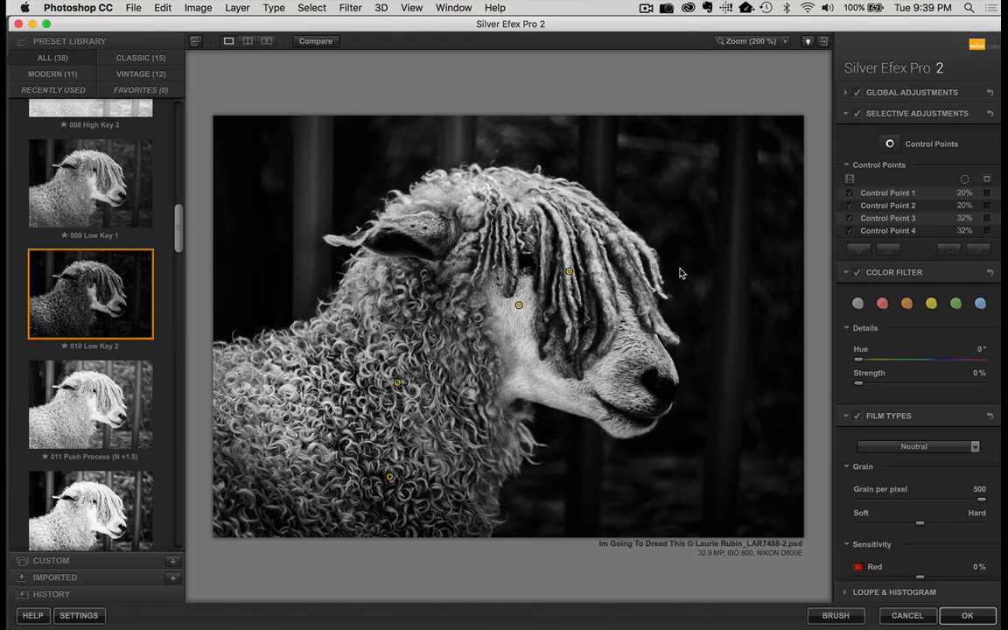
- Fine-tune the positions of the dreadlock, cheek and neck wool control points, and apply the Silver Efex Pro 2 adjustments
left_click_drag(569, 271, 513, 321)
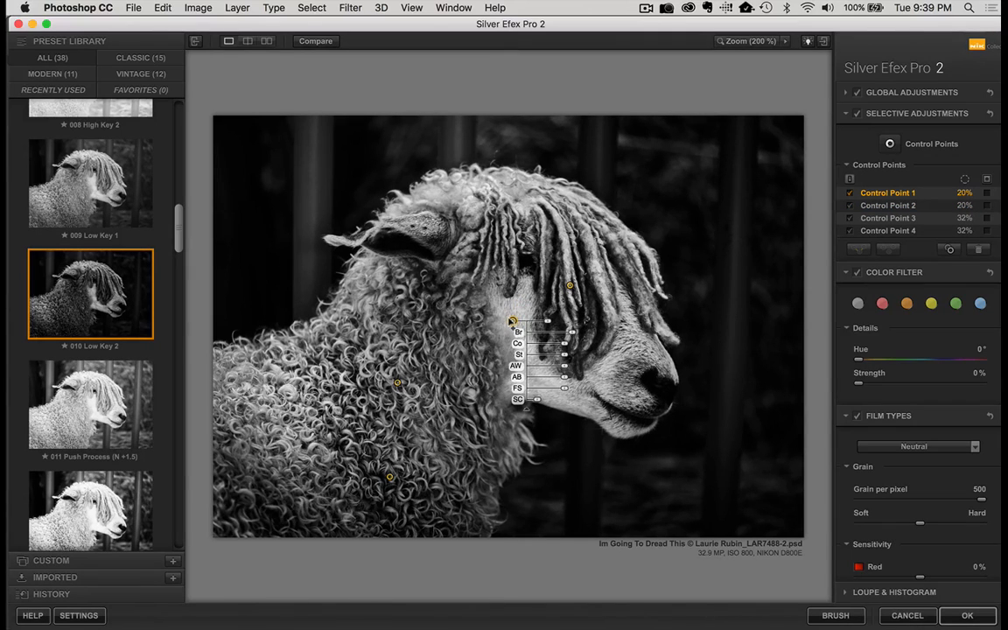
left_click(392, 386)
mouse_move(381, 388)
left_mouse_down()
mouse_move(366, 399)
mouse_move(400, 402)
mouse_move(391, 398)
left_mouse_up()
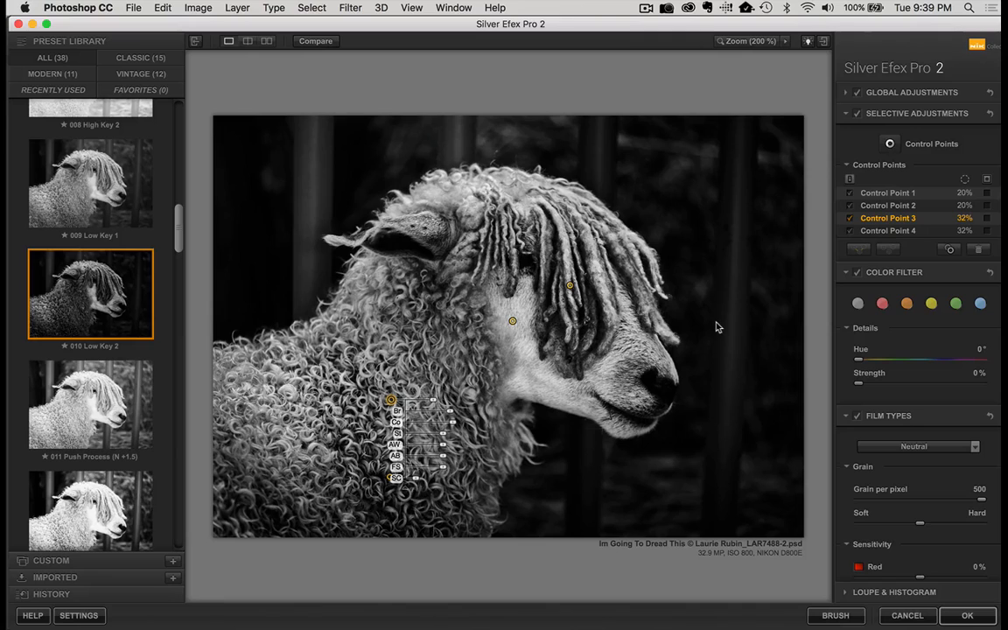
left_click(967, 615)
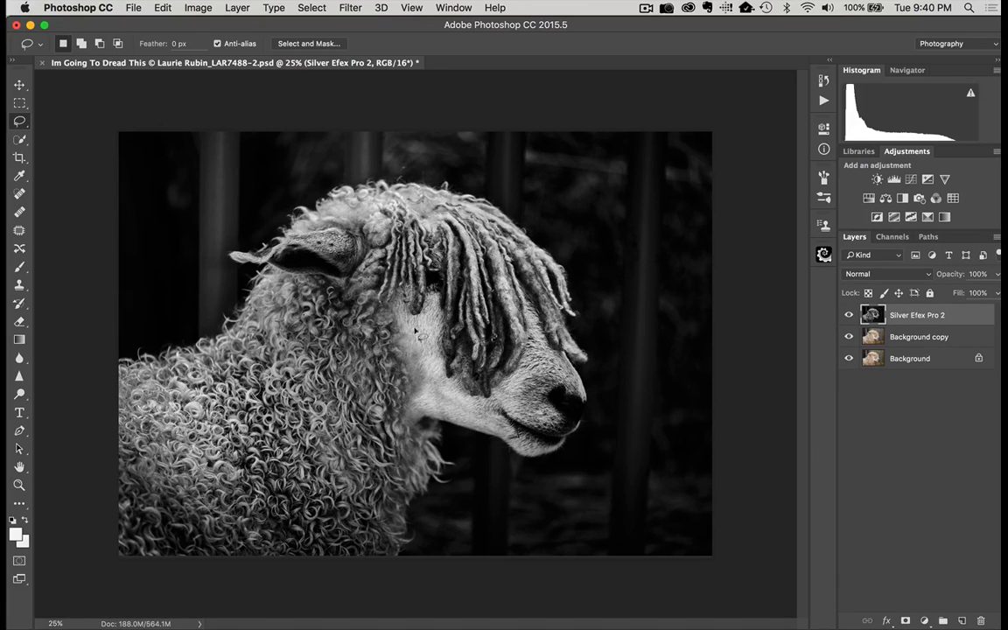
- Set the Silver Efex Pro 2 layer's blend mode to Luminosity and open it in the Nik Collection's Viveza 2 filter
left_click(909, 278)
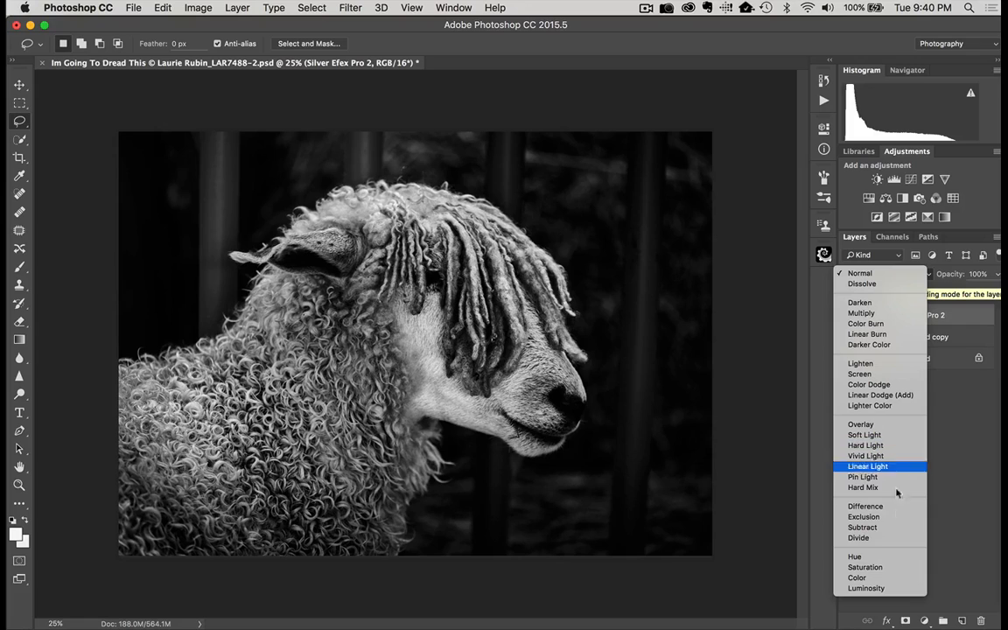
left_click(899, 590)
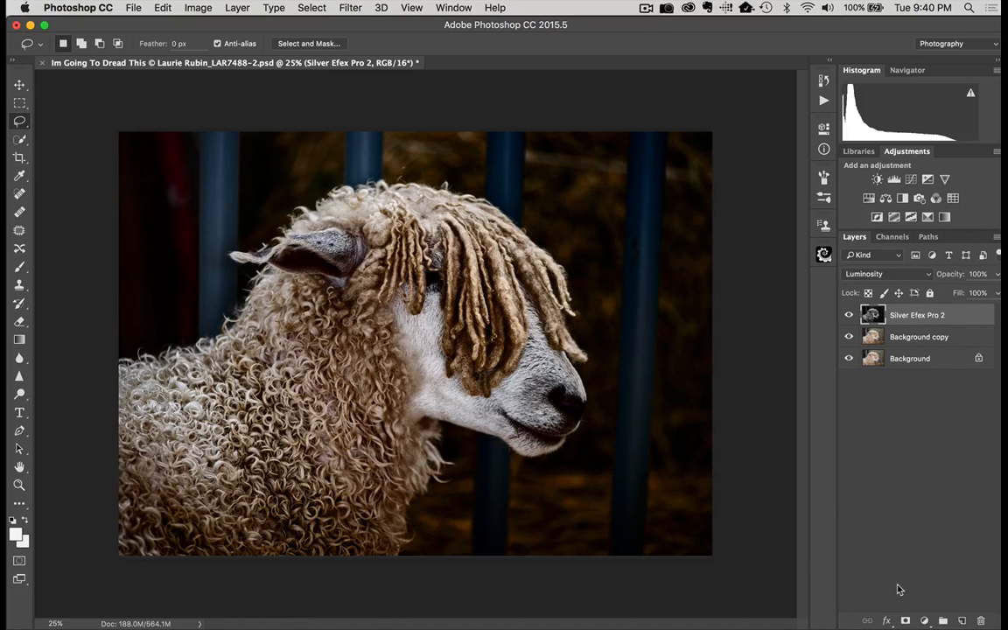
left_click(351, 8)
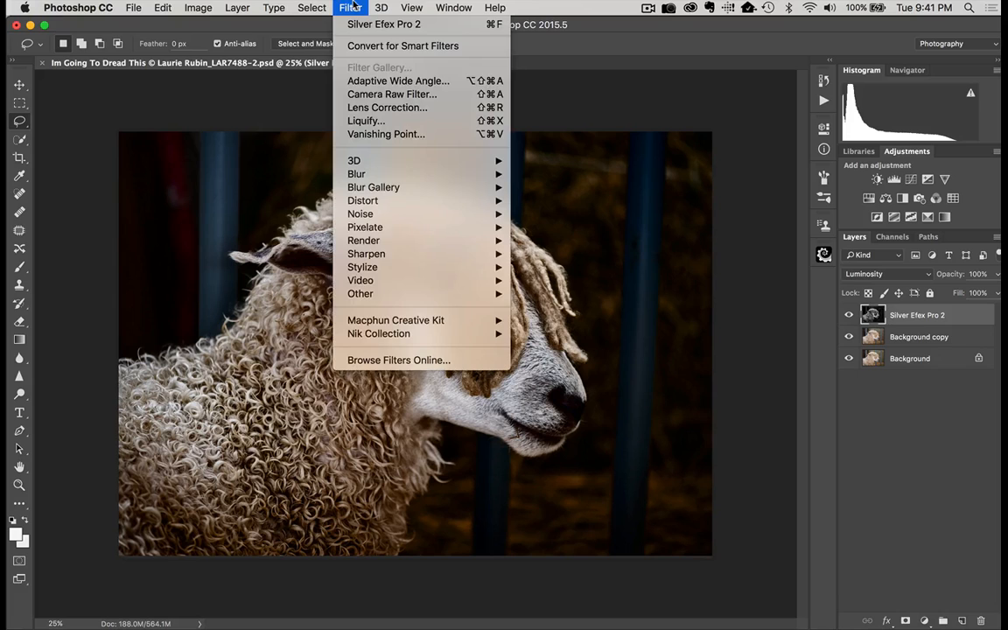
mouse_move(373, 334)
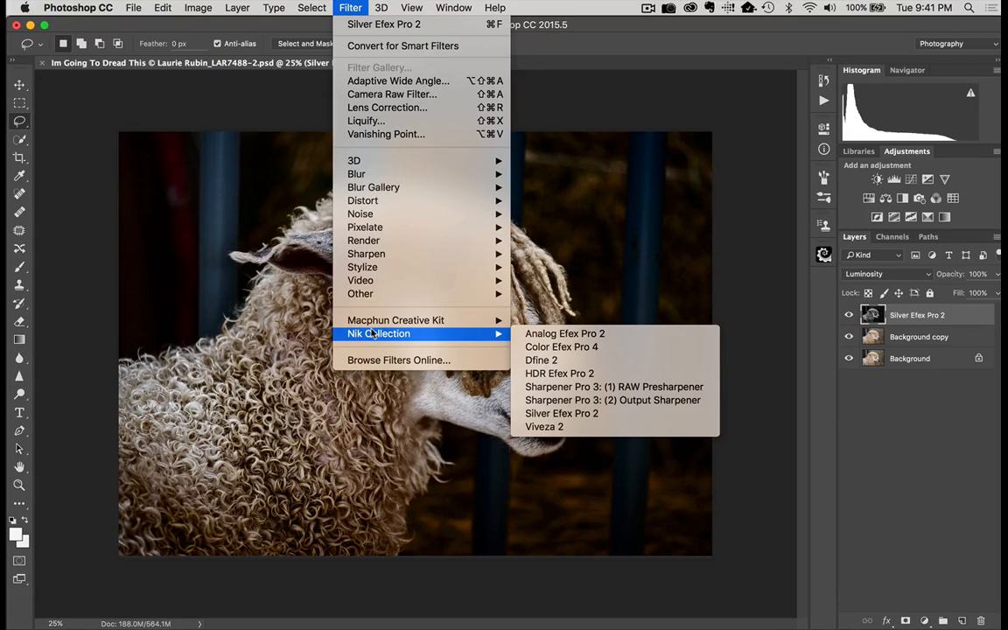
left_click(575, 427)
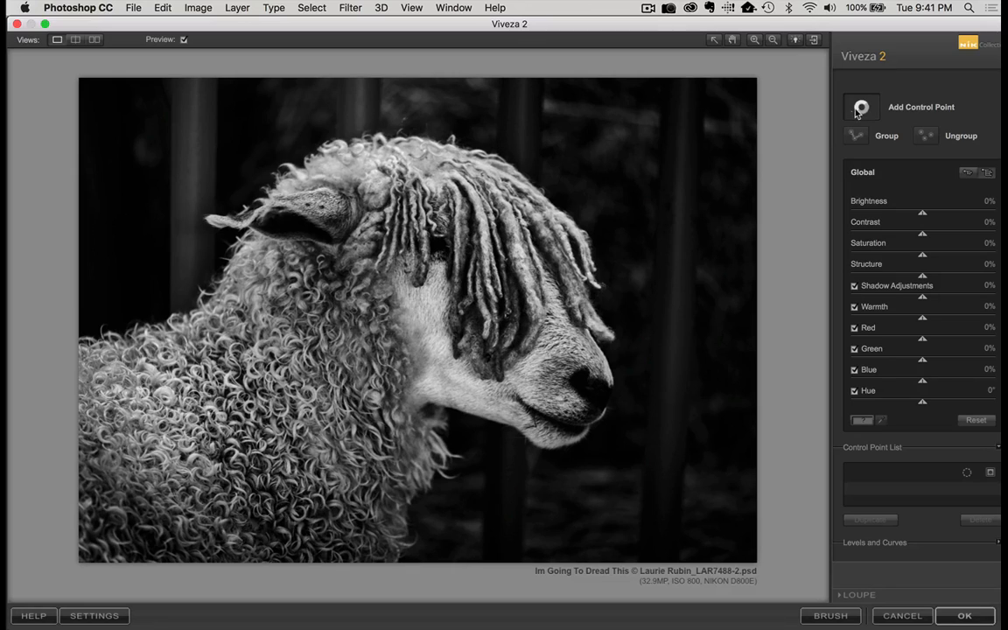
- Place unadjusted control points on the sheep's dreadlocks, upper muzzle, chin and jaw to protect the face
left_click(860, 110)
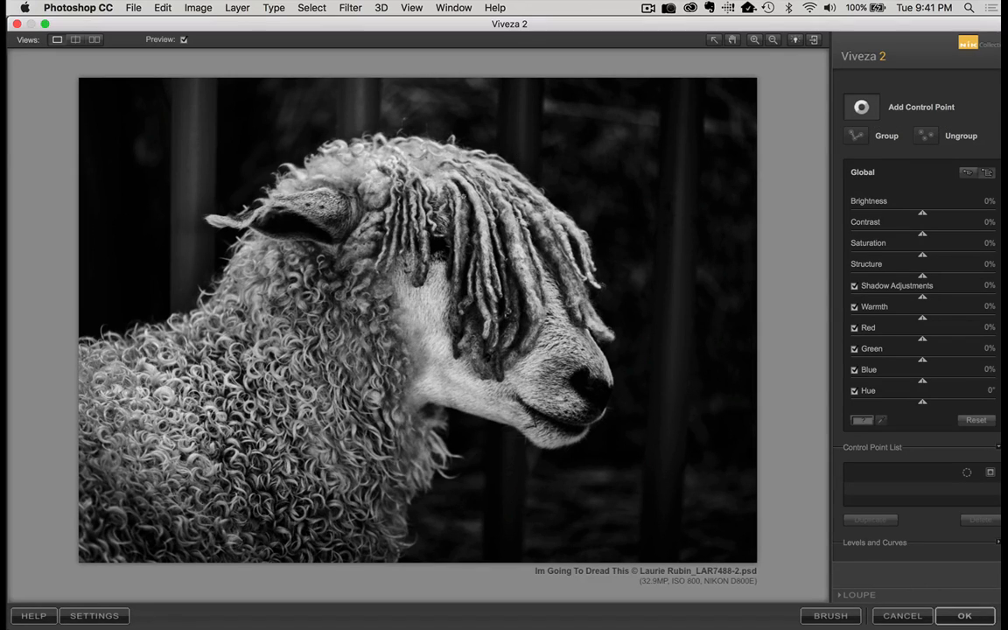
left_click(488, 202)
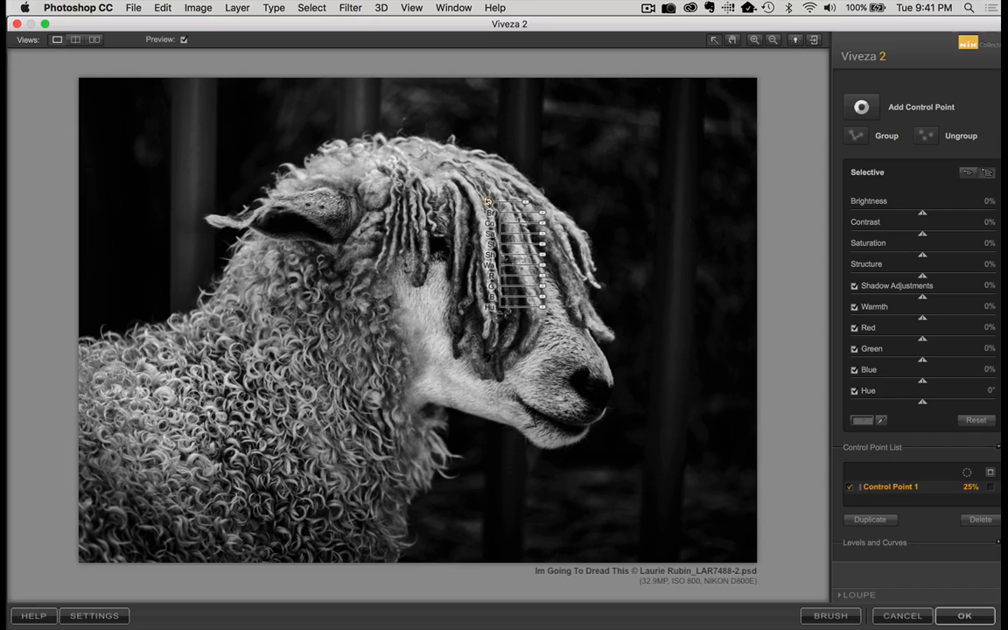
left_click(856, 121)
left_click(559, 340)
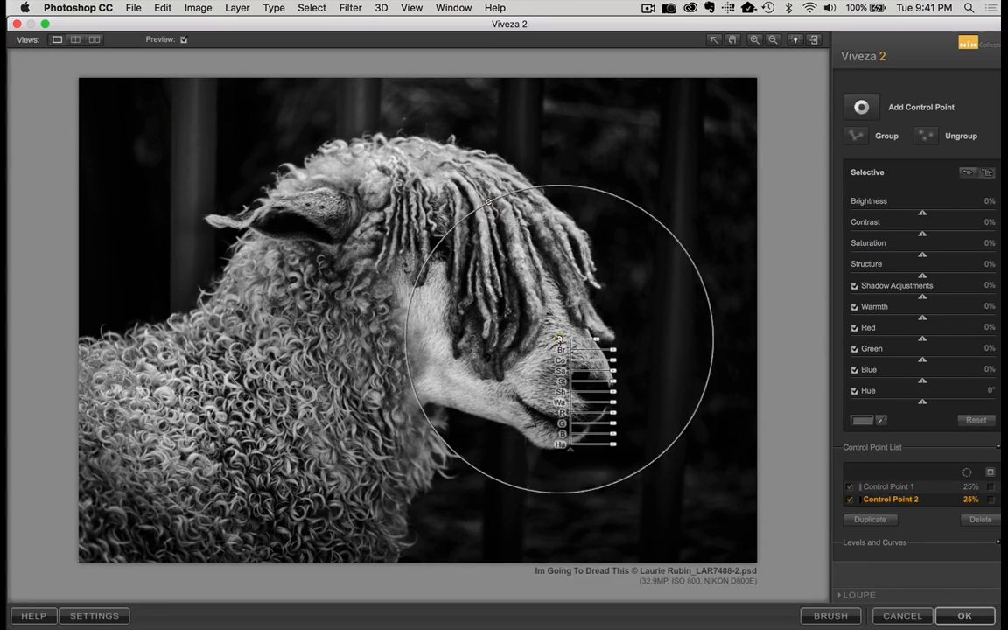
left_click(862, 107)
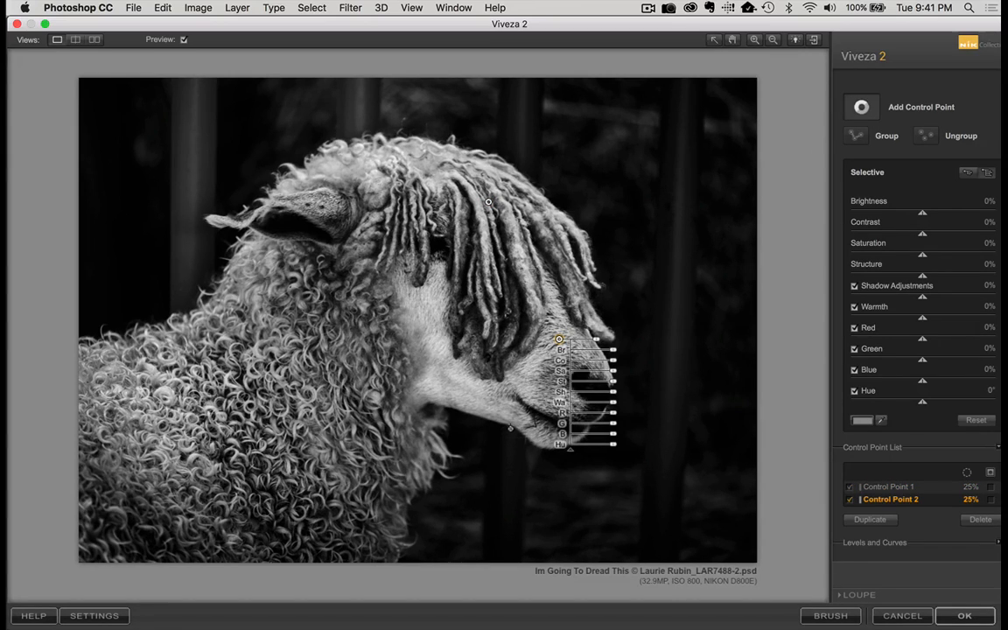
left_click(529, 423)
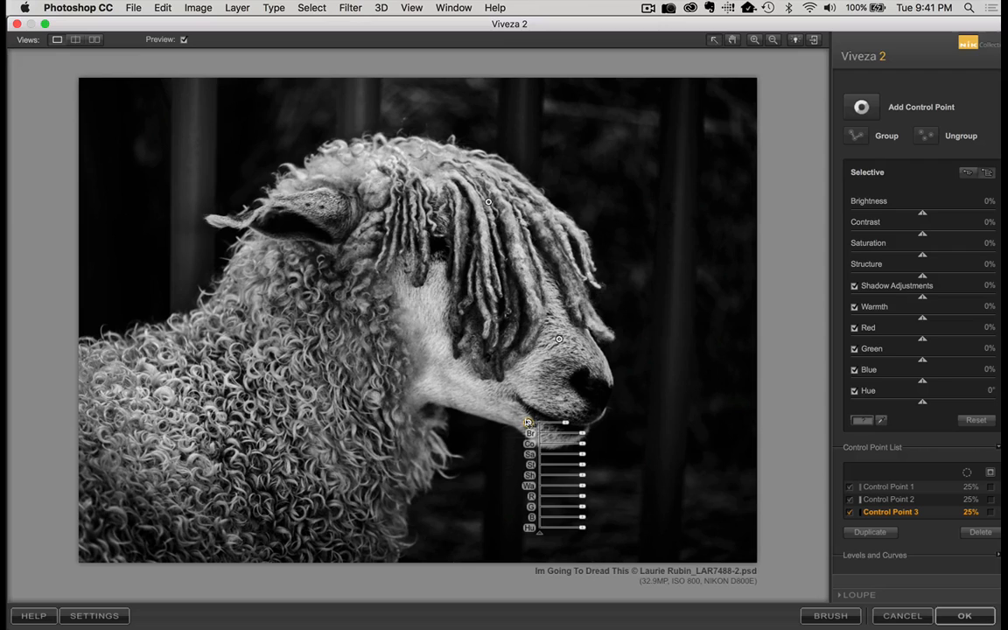
left_click(863, 107)
left_click(440, 382)
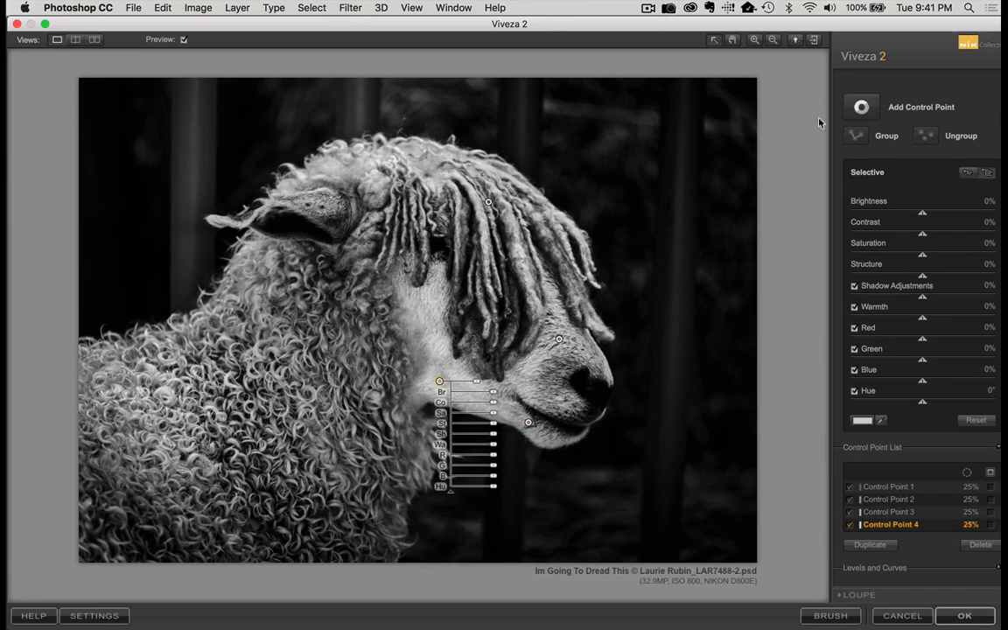
- Spread further unadjusted control points over the body wool, neck, crown, cheek and nose, and clear the control point selection
left_click(364, 497)
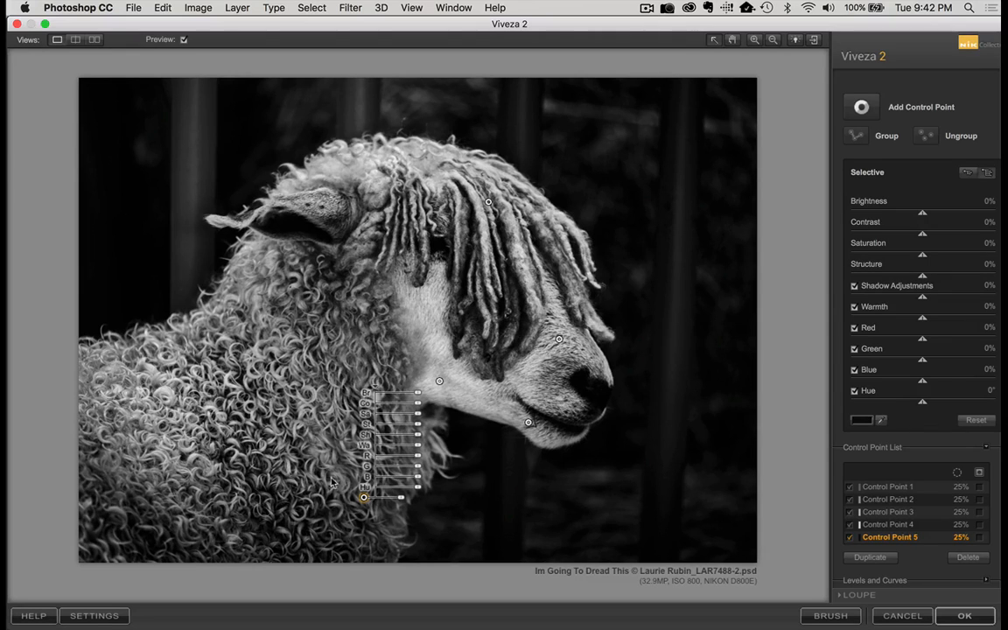
left_click(439, 382)
left_click_drag(438, 384, 577, 402)
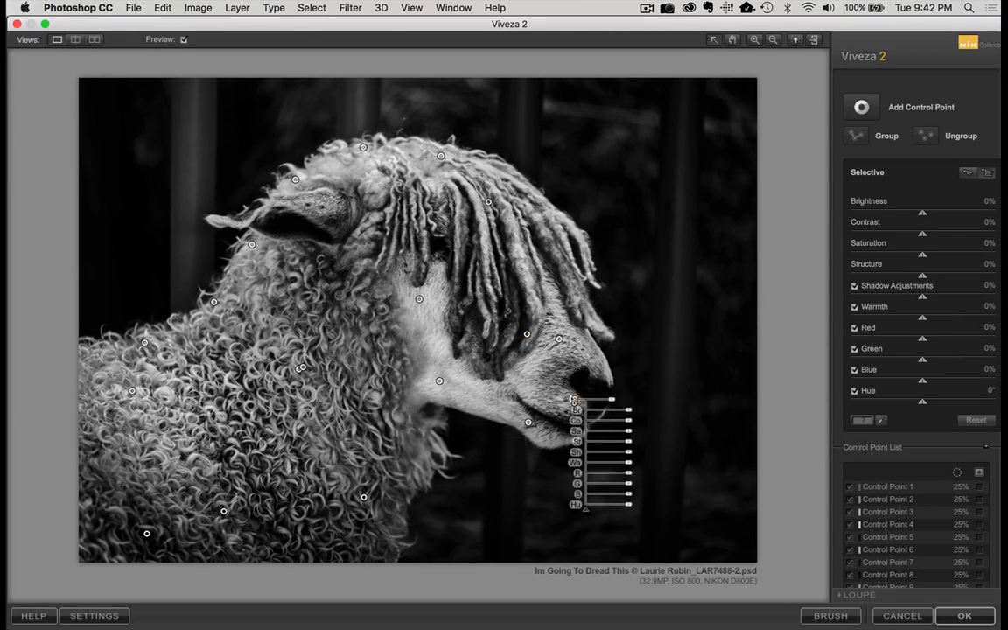
left_click(639, 264)
- Add a control point on the background post behind the ear, with brightness -100% and size 14%
left_click(859, 107)
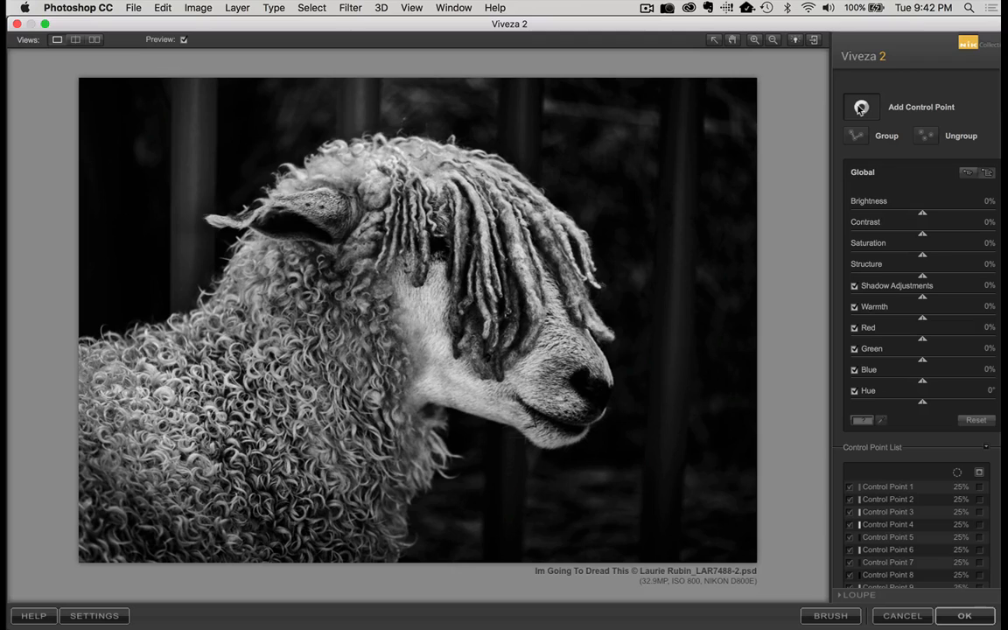
left_click(194, 113)
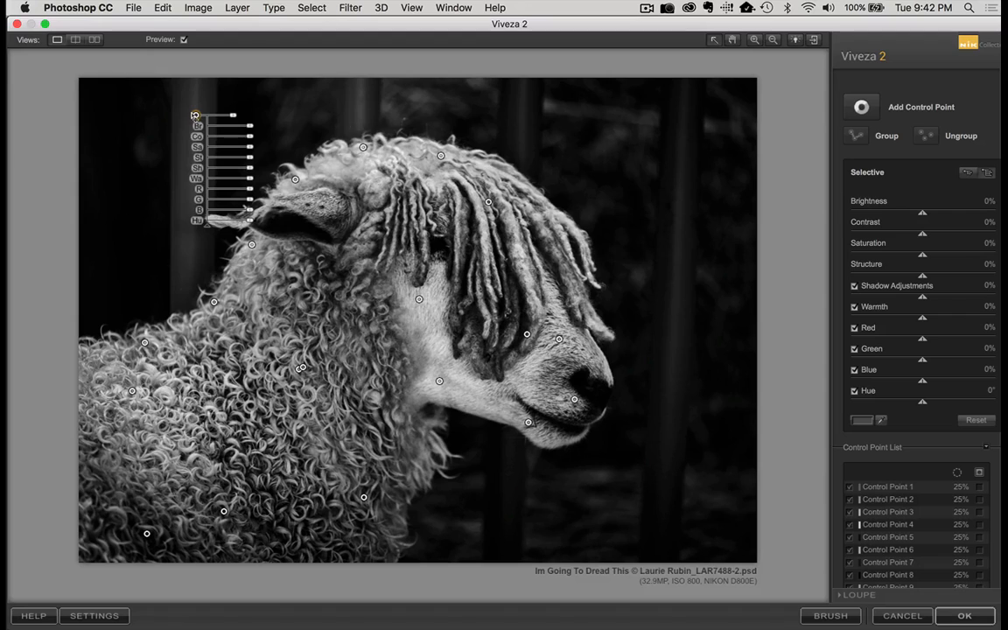
left_click_drag(250, 128, 216, 117)
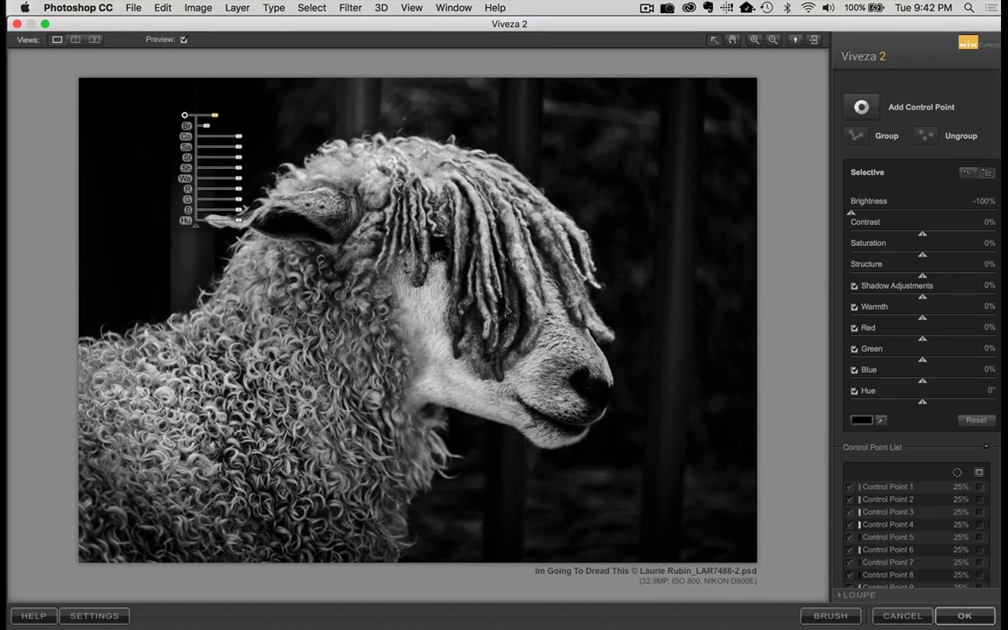
- Show the mask of the background post's control point and fine-tune its area of influence to about 15%
scroll(999, 484, "down", 6)
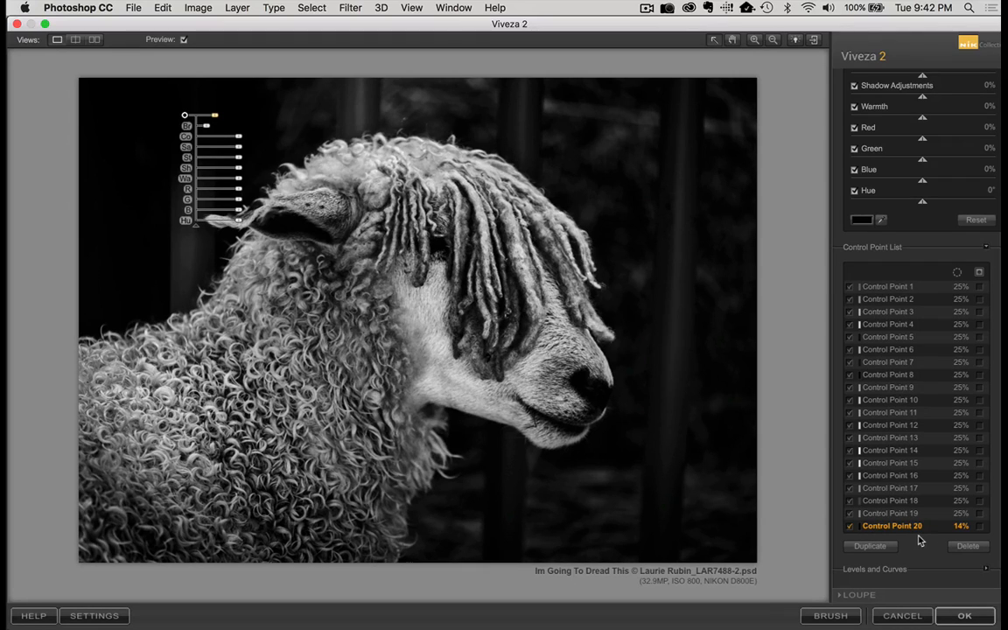
left_click(980, 527)
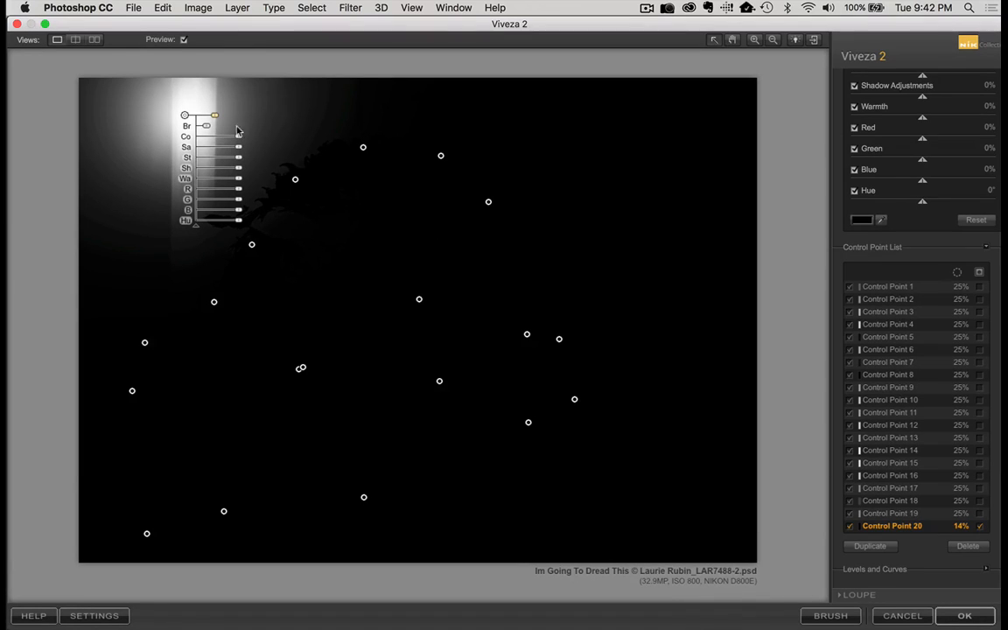
left_click_drag(215, 116, 227, 117)
mouse_move(236, 118)
left_mouse_down()
mouse_move(254, 118)
mouse_move(215, 117)
left_mouse_up()
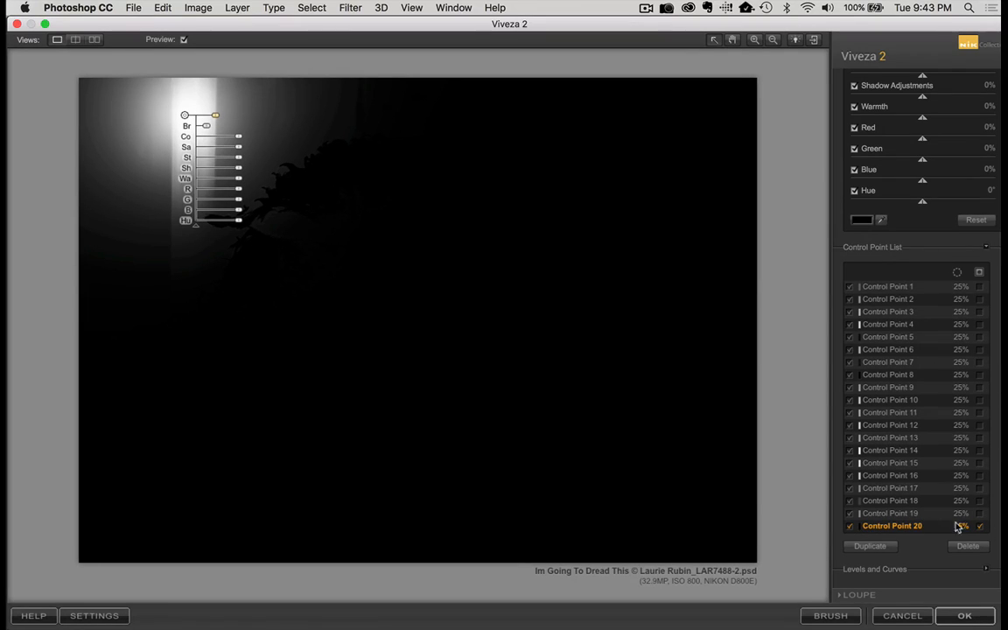
- Hide the mask and copy the background post's control point, at 15% size, across the background above, behind, in front of and below the sheep's head
left_click_drag(959, 526, 978, 533)
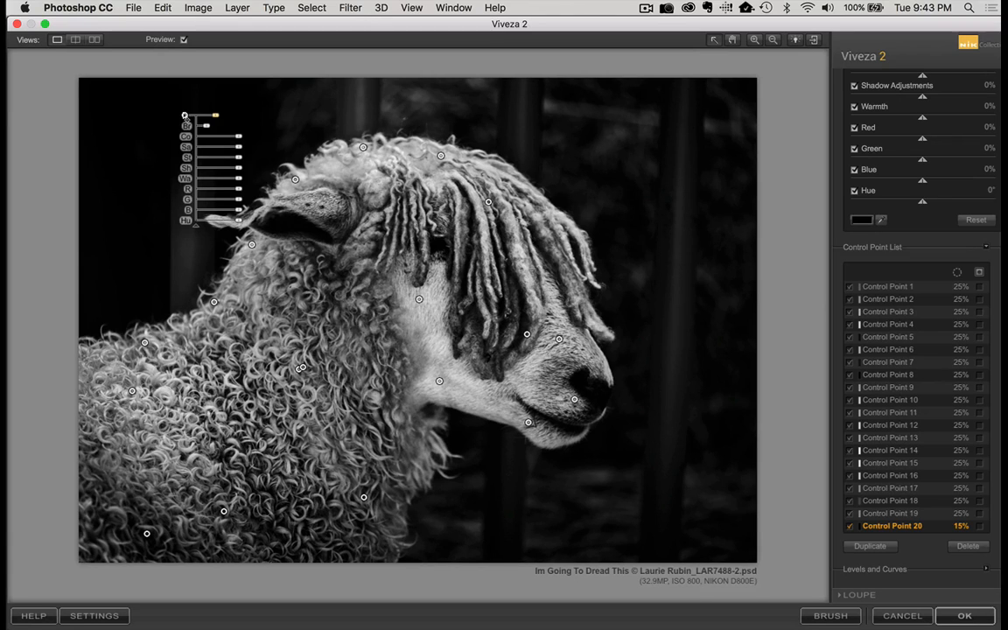
left_click_drag(185, 115, 356, 86)
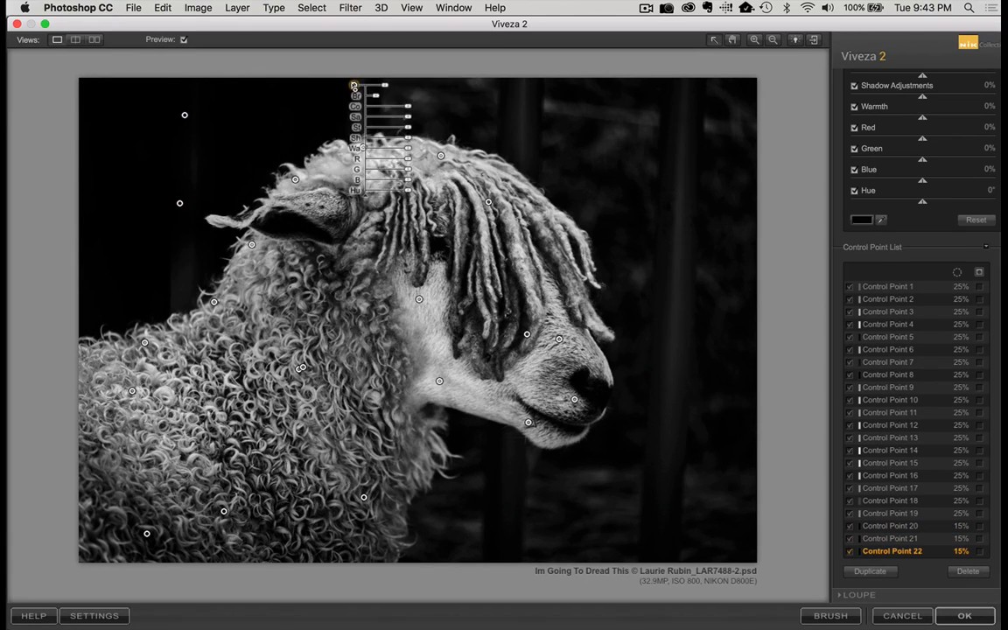
left_click_drag(455, 86, 447, 528)
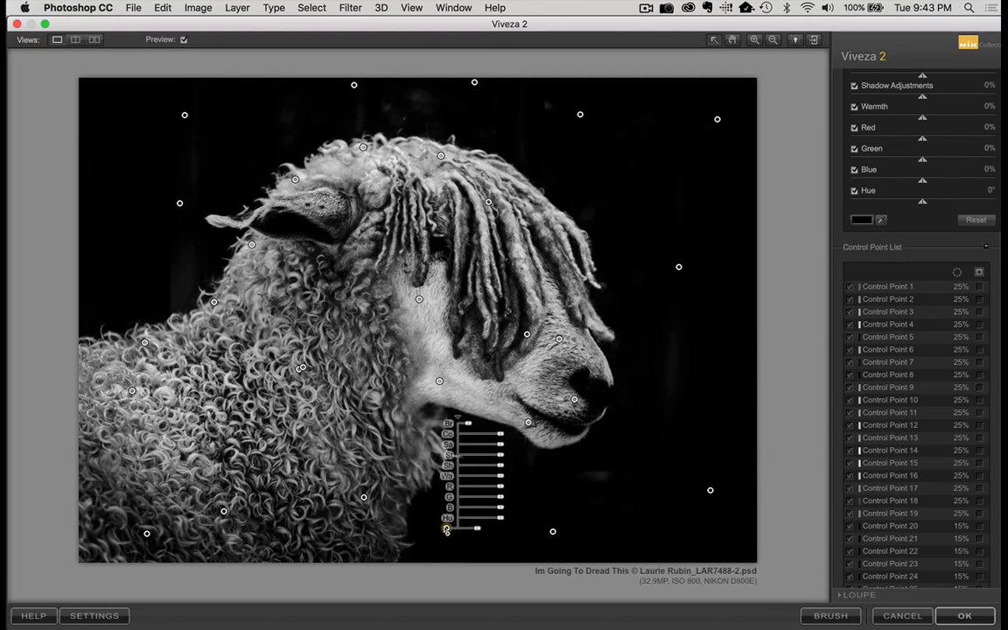
left_click_drag(581, 501, 83, 266)
left_click(419, 93)
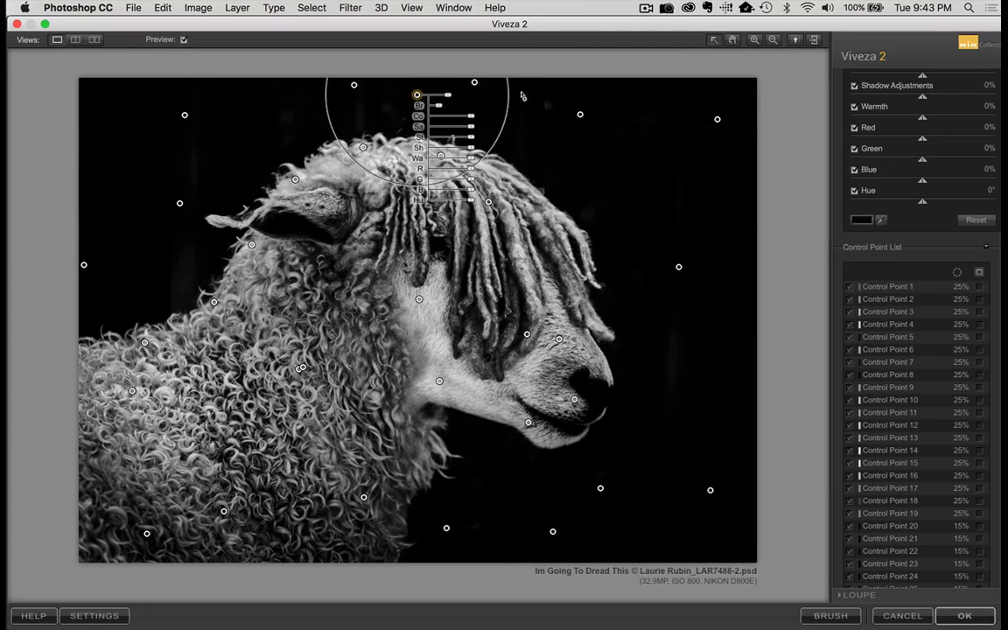
left_click_drag(421, 92, 662, 170)
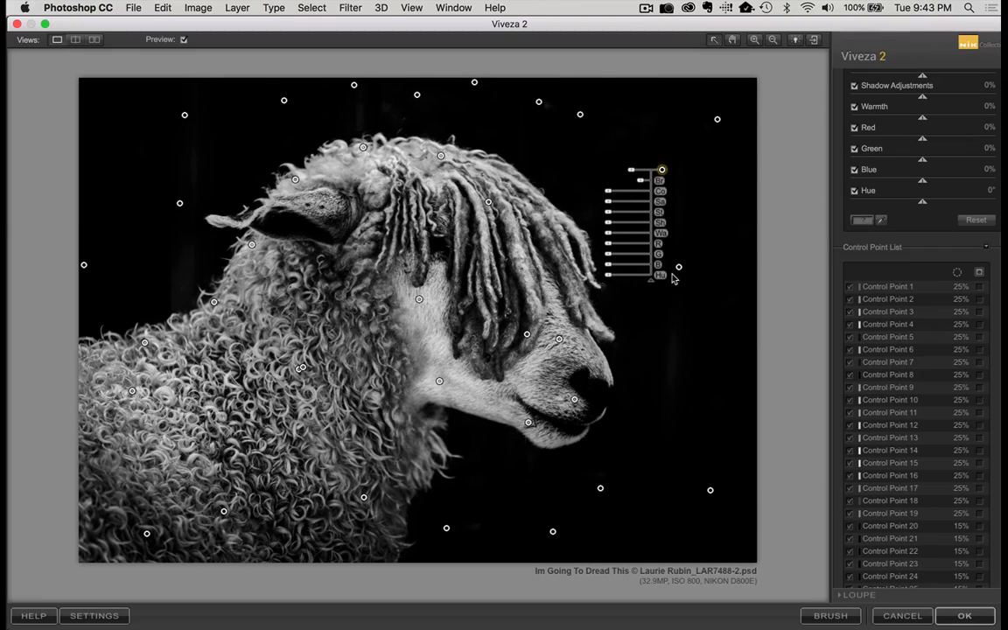
- Copy the unadjusted control point beside the ear onto the ear edge, crown, dreadlocks, muzzle and neck wool, and apply the Viveza 2 adjustments
left_click(461, 161)
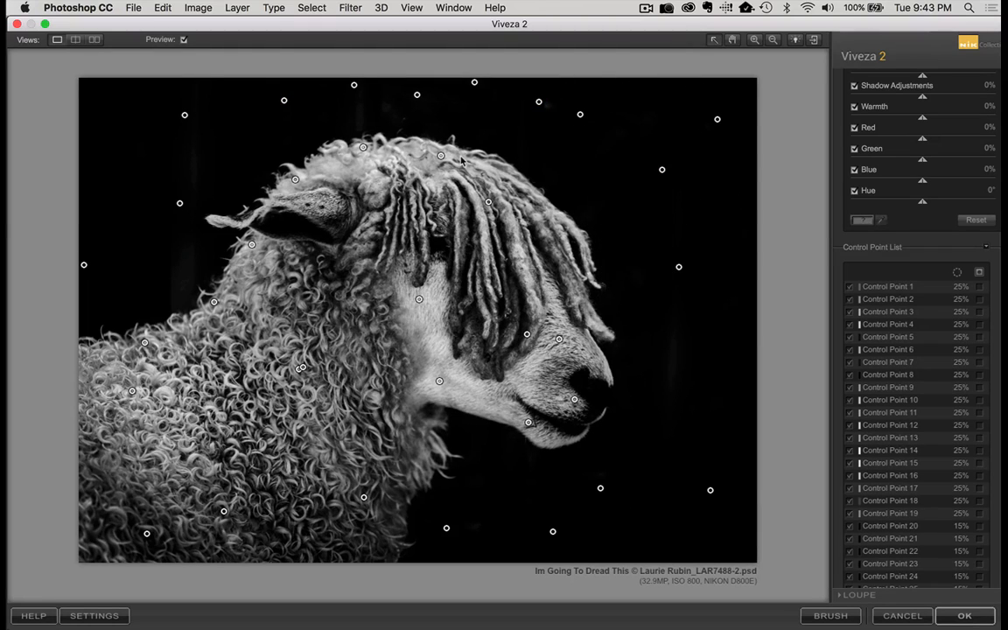
left_click(293, 178)
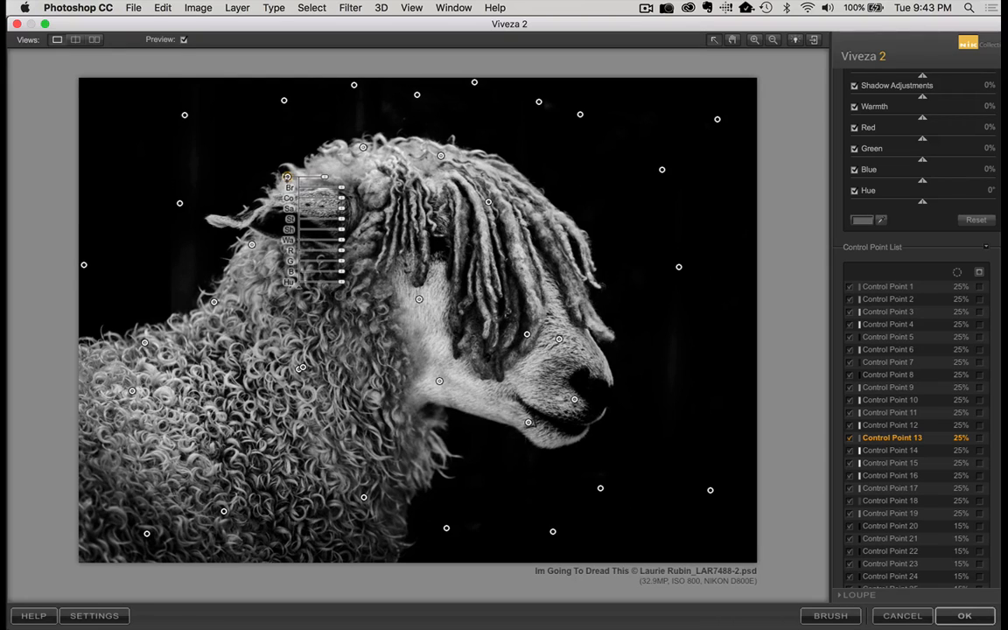
left_click_drag(288, 177, 246, 211)
left_click_drag(246, 211, 278, 364)
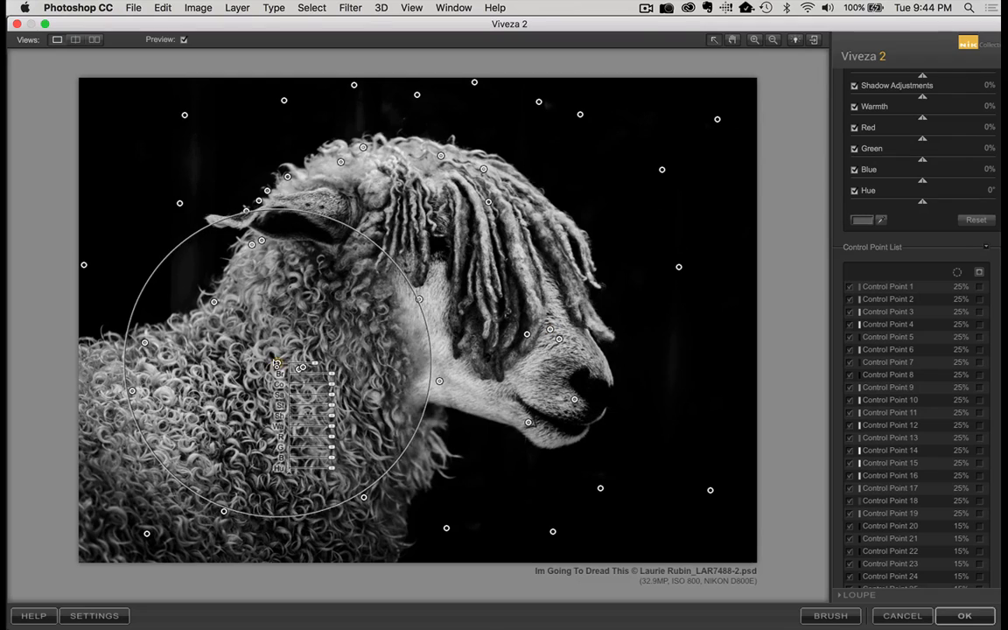
left_click(646, 192)
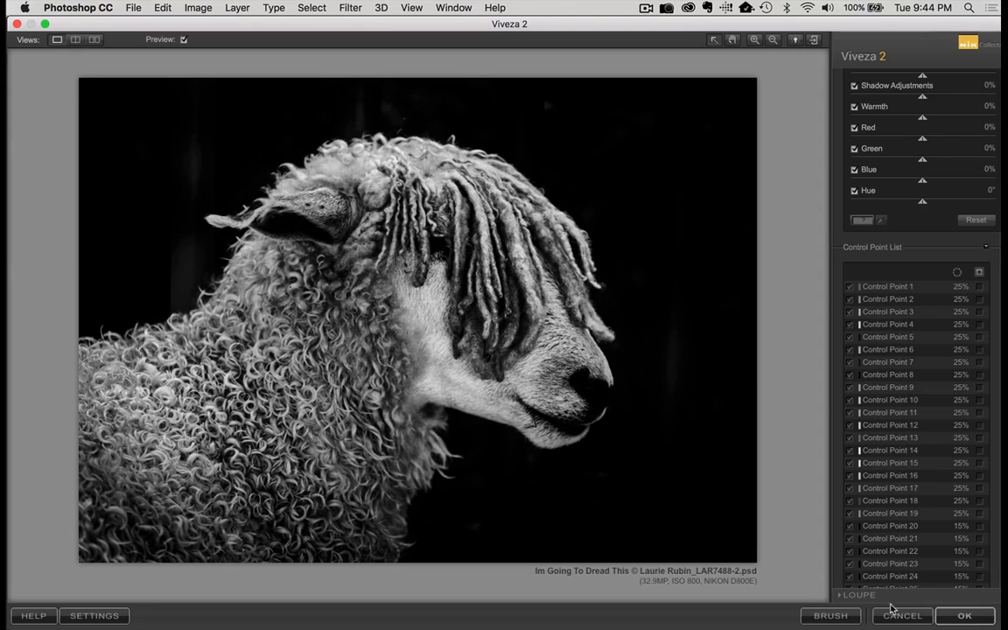
left_click(966, 616)
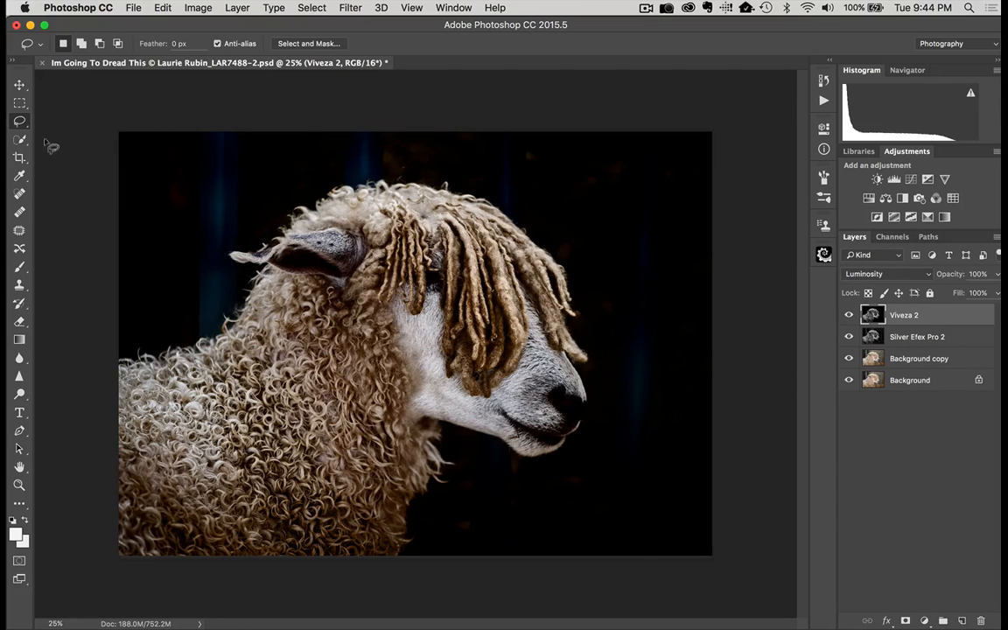
- Paint the remaining blue background posts black on the Viveza 2 layer with a size 300 brush at 100% opacity
left_click(19, 269)
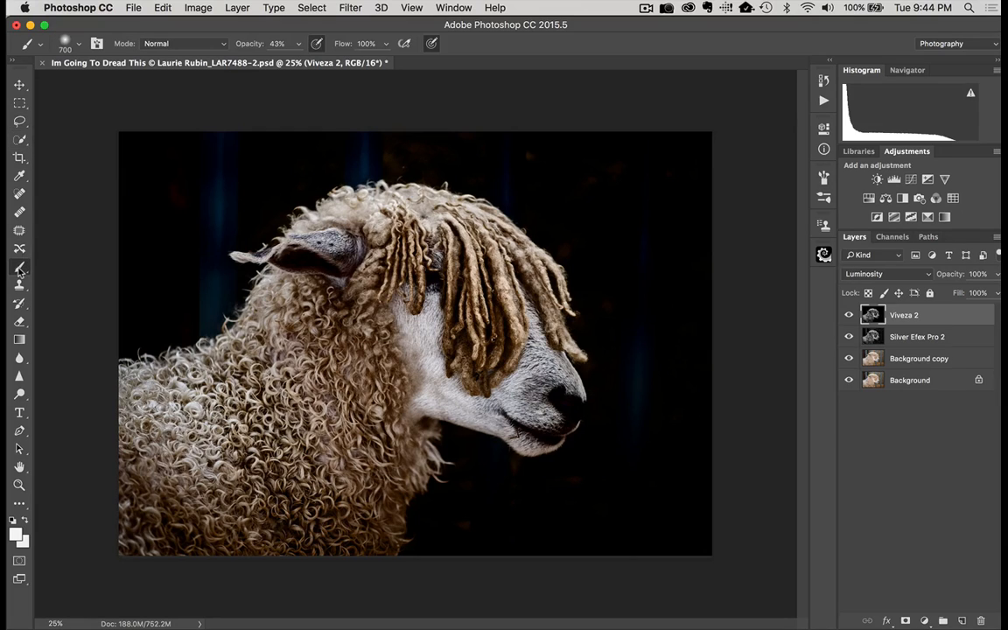
key("d")
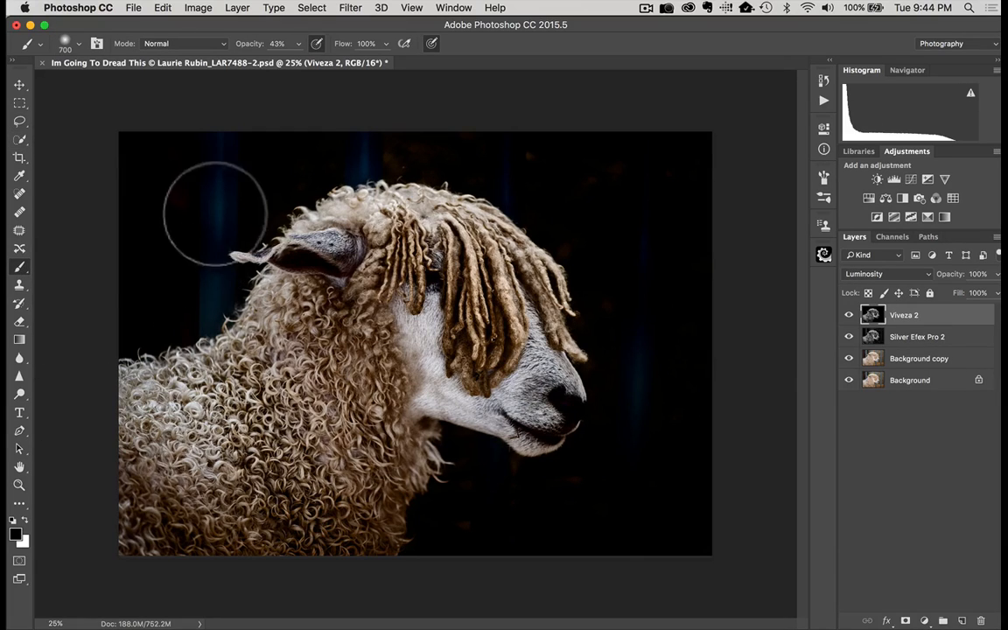
left_click(298, 44)
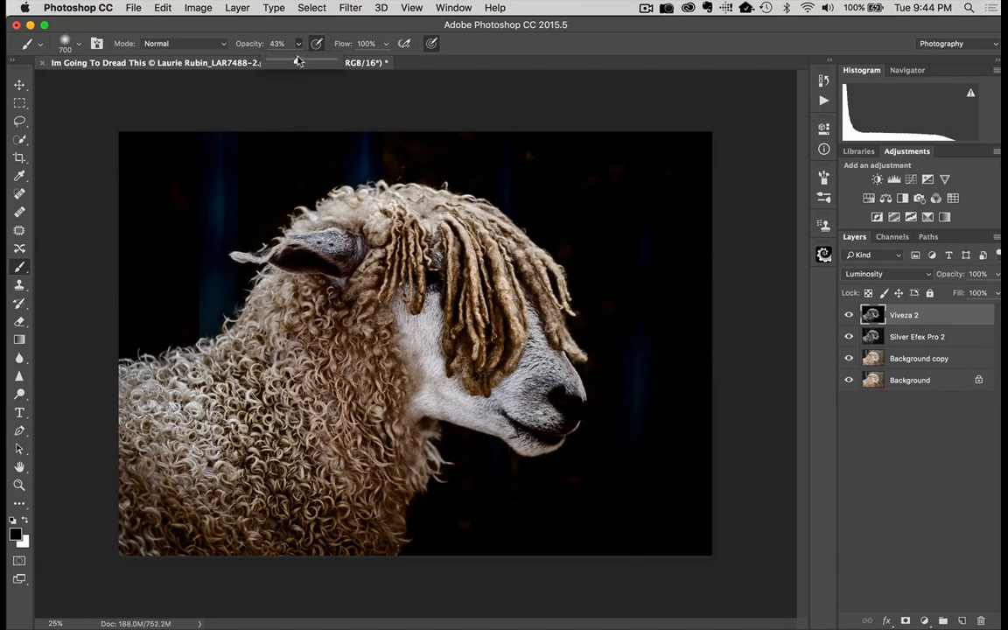
left_click_drag(299, 62, 334, 62)
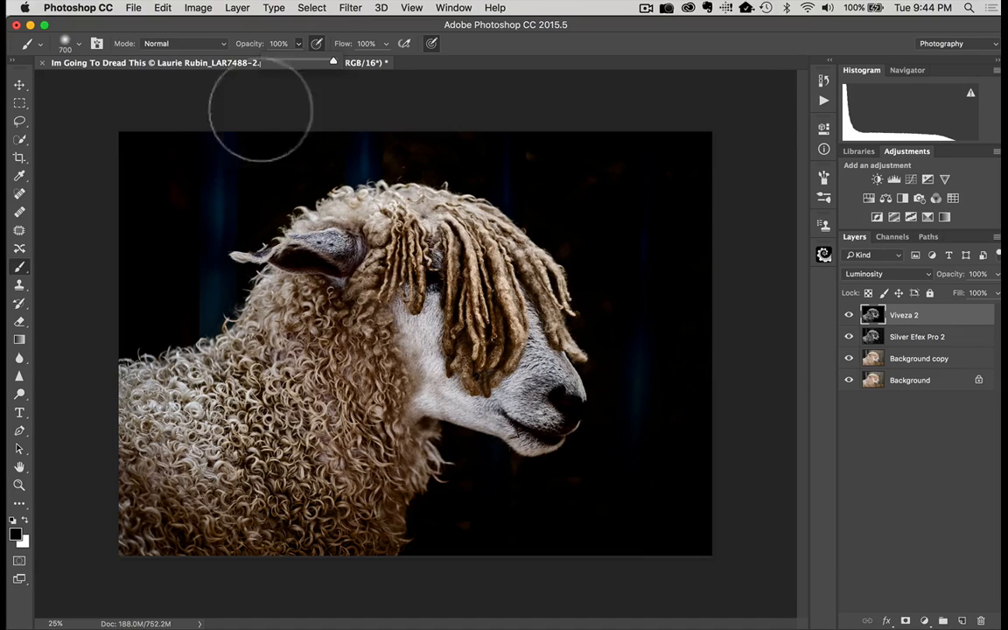
key("bracketleft")
key("bracketleft")
key("bracketleft")
key("bracketleft")
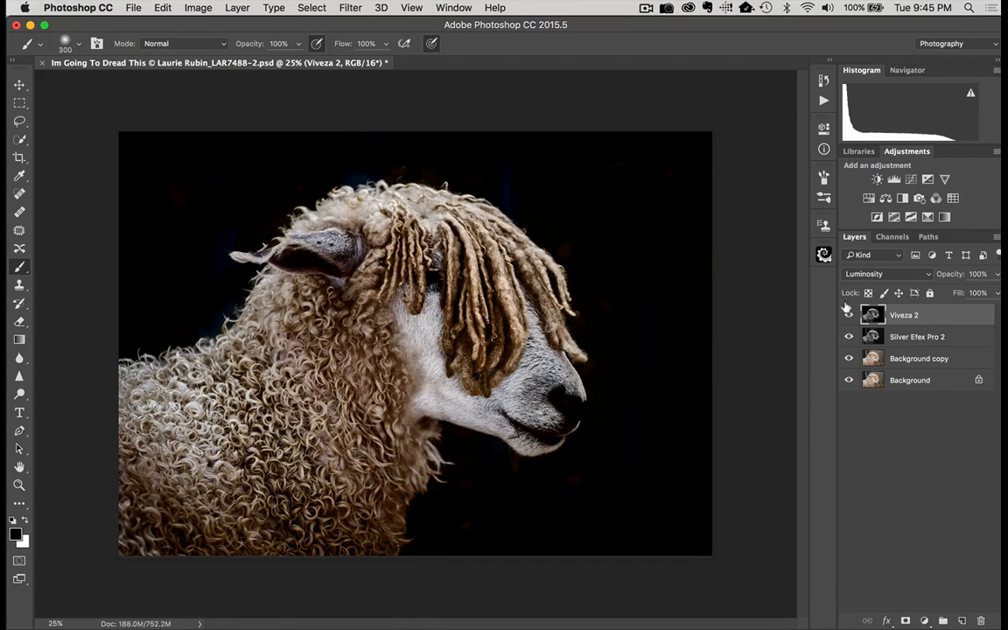
- Hide all layers above the Background, and compare the original with the retouched Background copy and the Silver Efex Pro 2 layer by toggling their visibility
left_click_drag(847, 313, 847, 354)
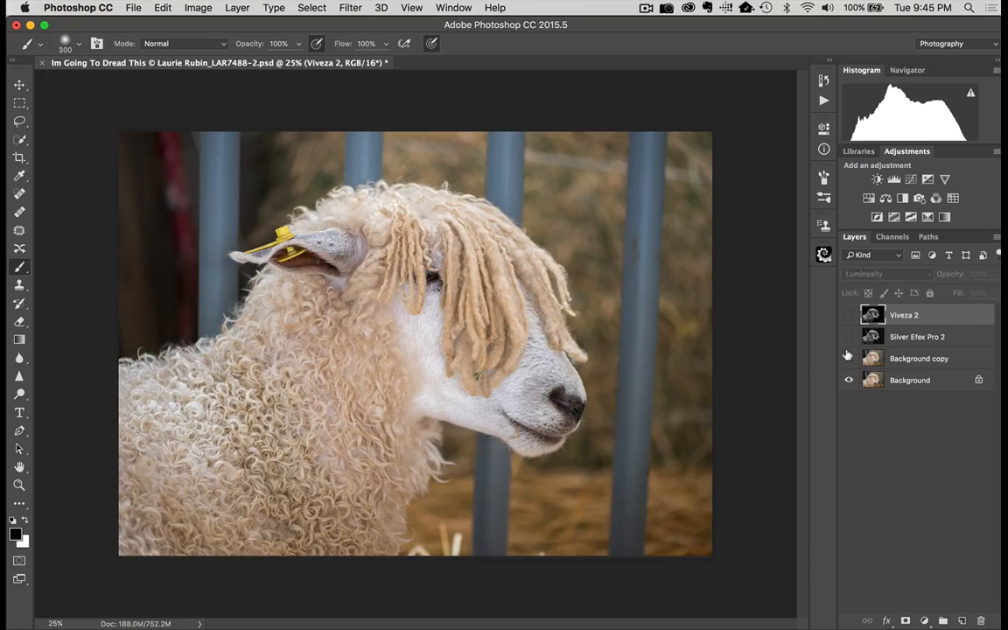
left_click(846, 357)
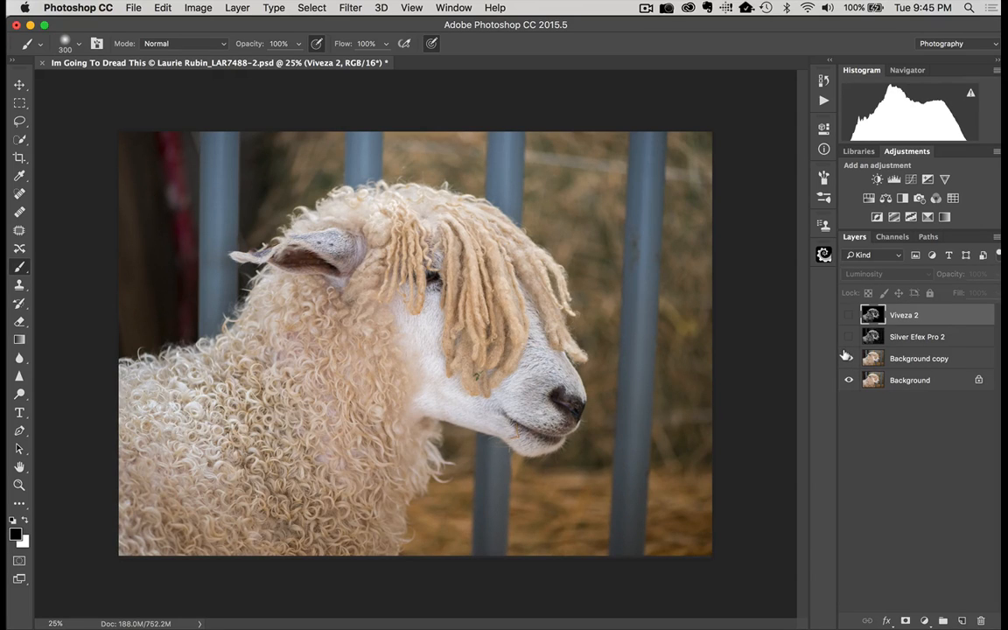
left_click(846, 357)
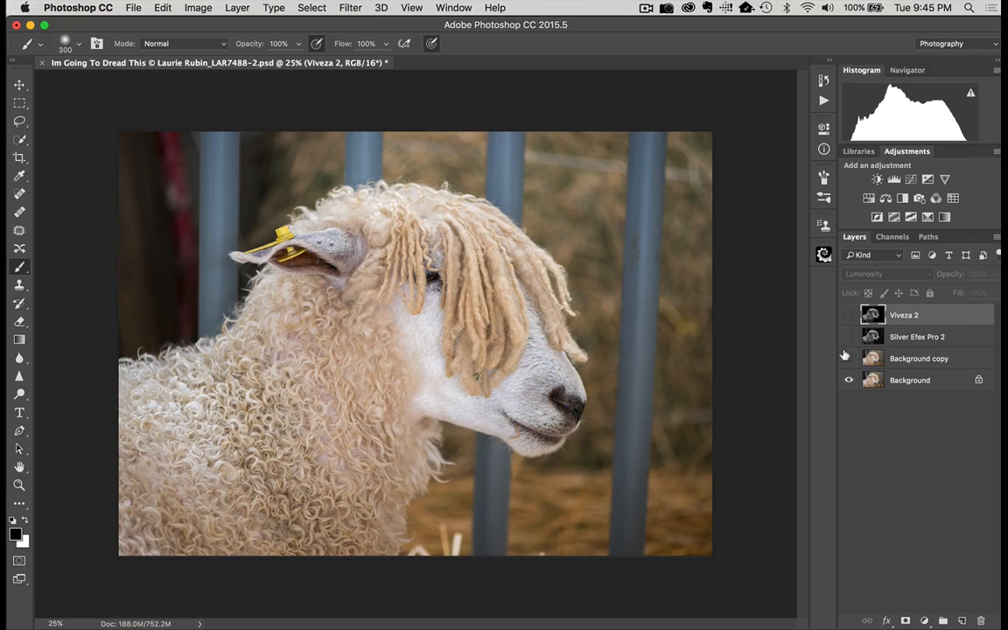
left_click(846, 357)
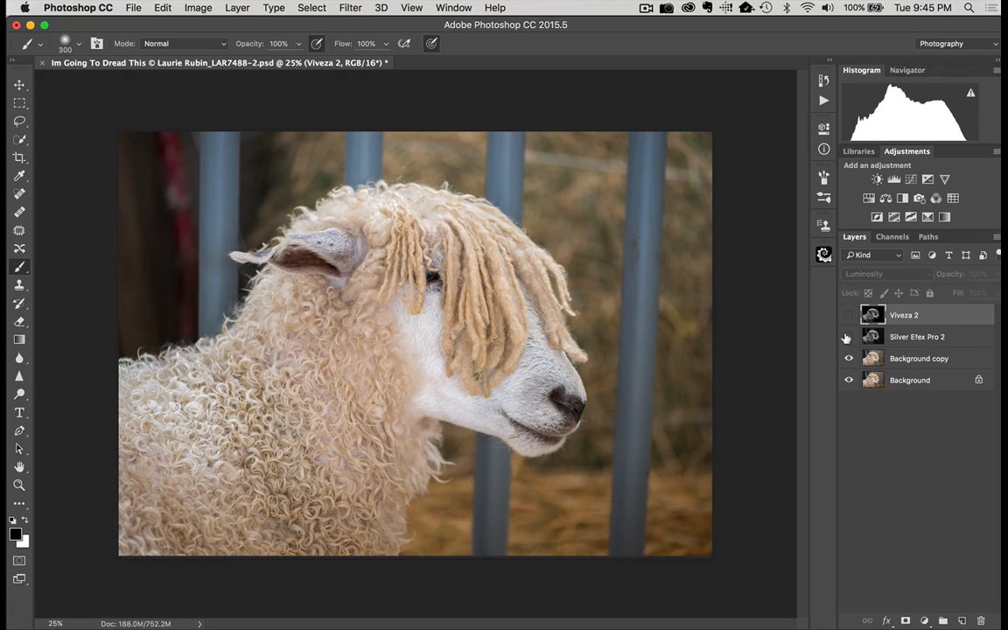
left_click(848, 336)
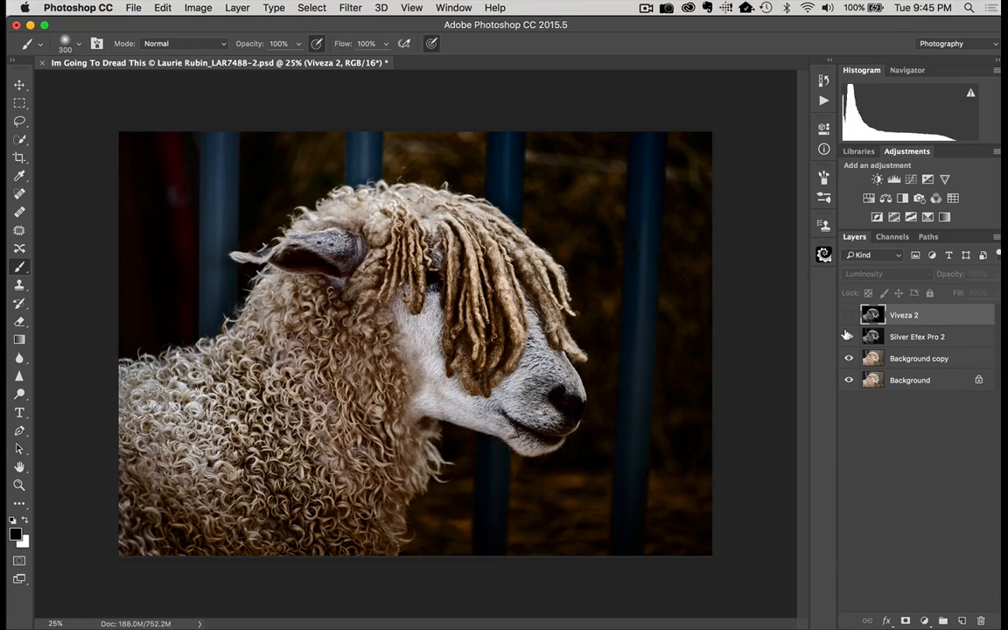
- Compare the Silver Efex Pro 2 layer in Normal and Luminosity blending, leave it on Luminosity, and show the Viveza 2 layer again
left_click(880, 254)
left_click(880, 255)
left_click(913, 339)
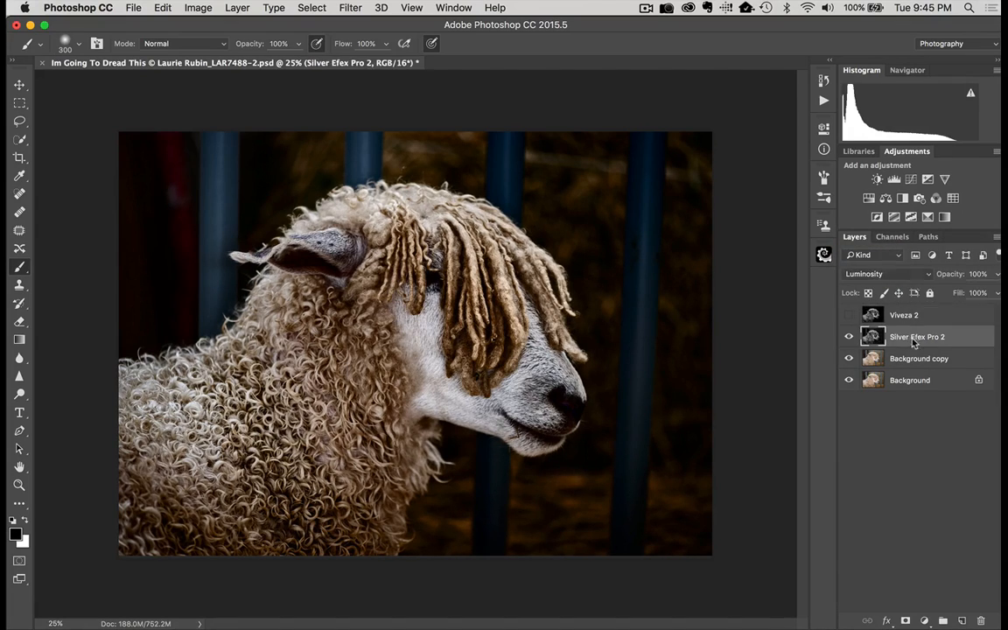
left_click(881, 276)
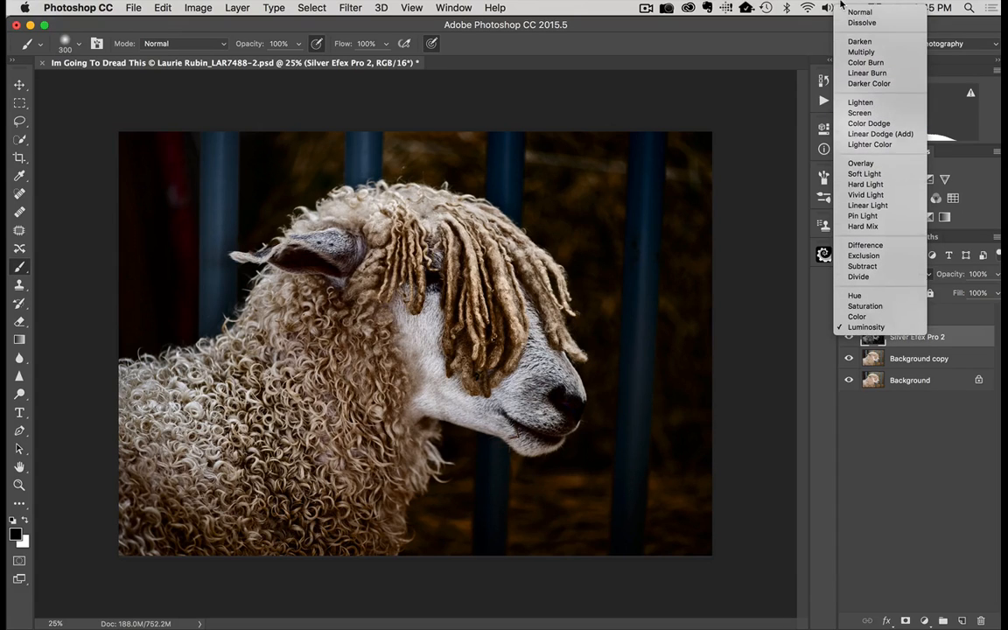
left_click(854, 13)
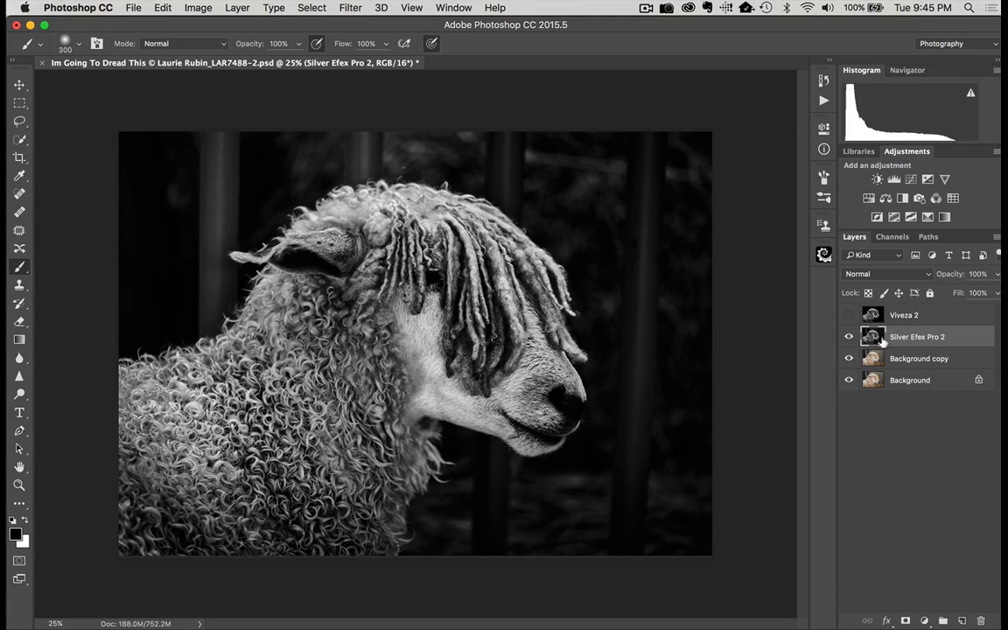
left_click(885, 278)
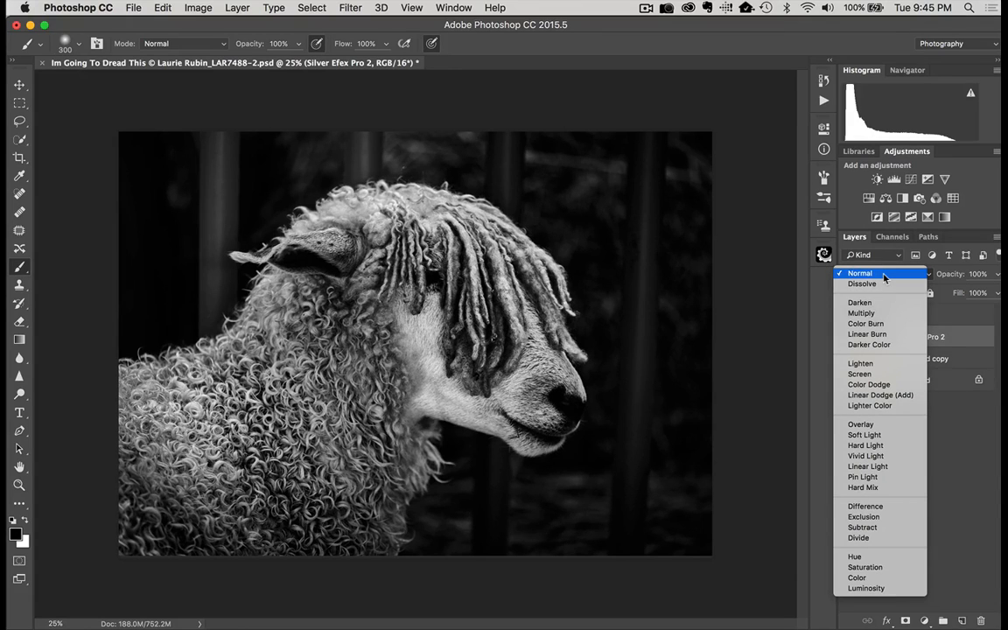
left_click(884, 589)
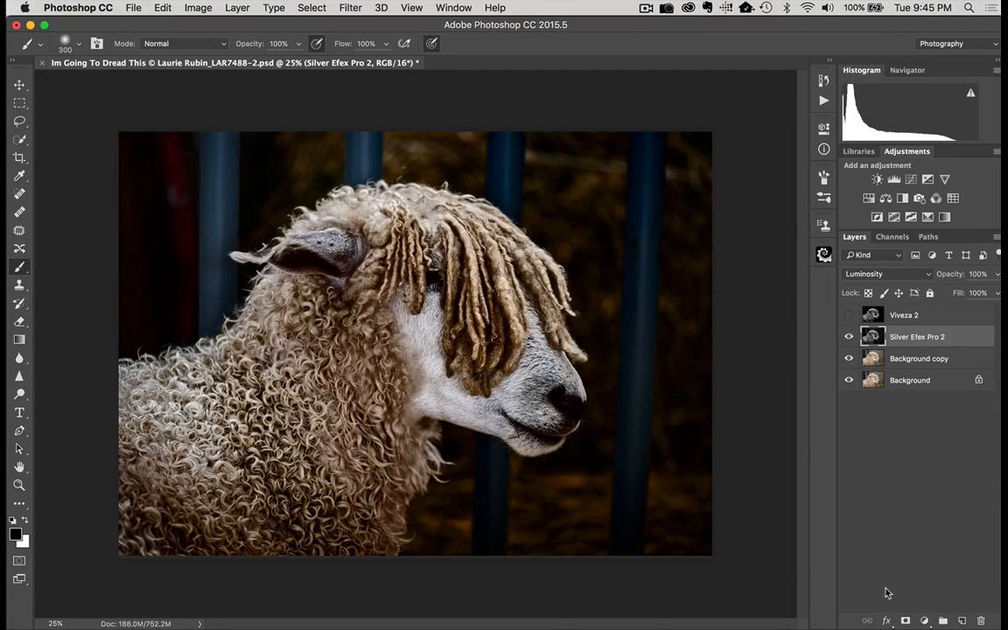
left_click(848, 314)
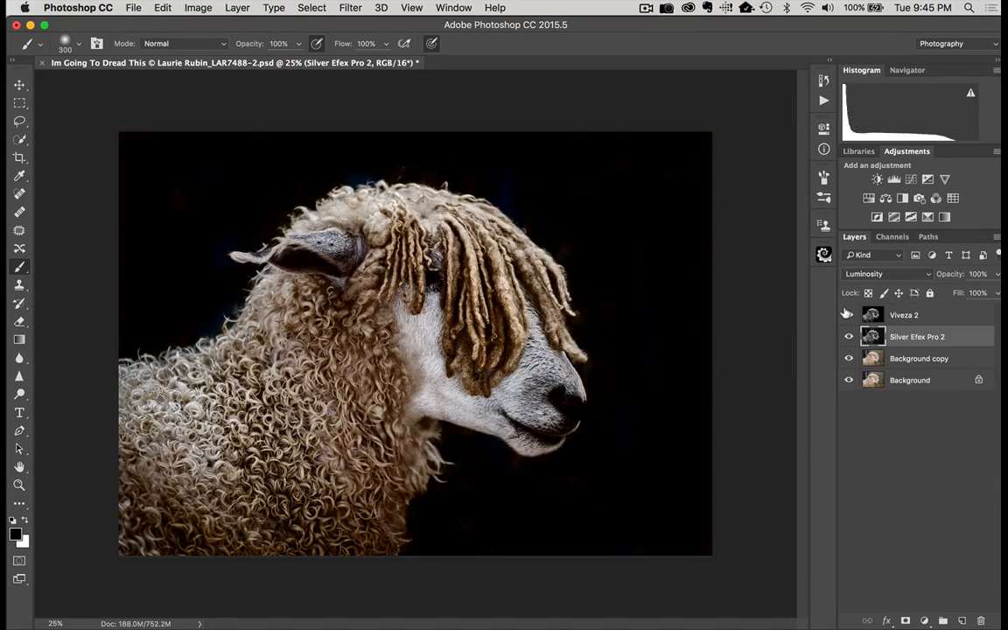